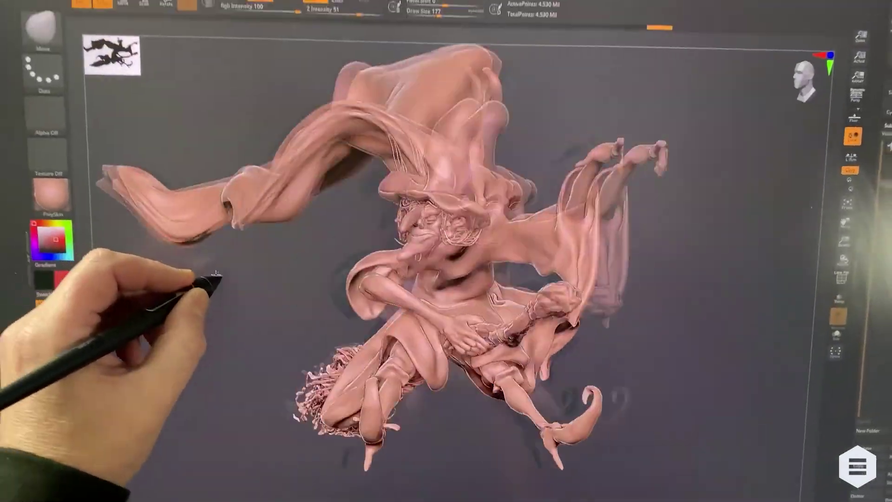
Orbit to view the cape interior, then pull a cloth corner up into a twisted peak.
left_click_drag(216, 278, 279, 288)
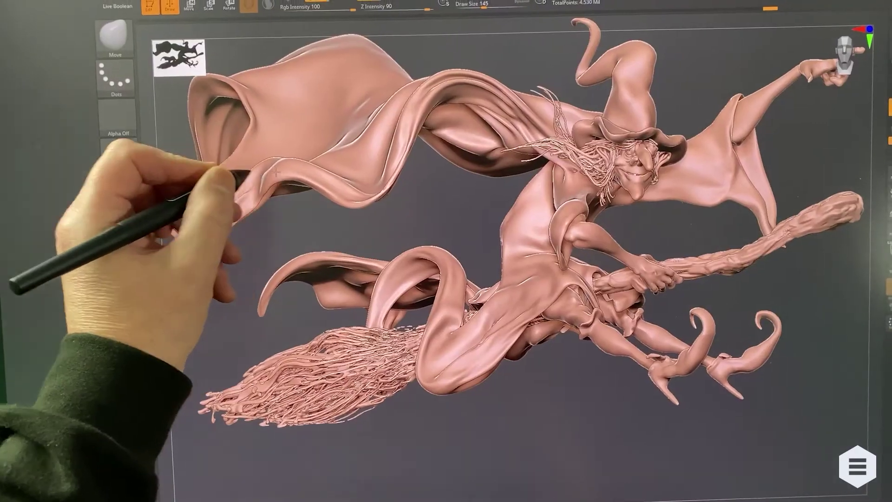
left_click_drag(227, 182, 261, 364)
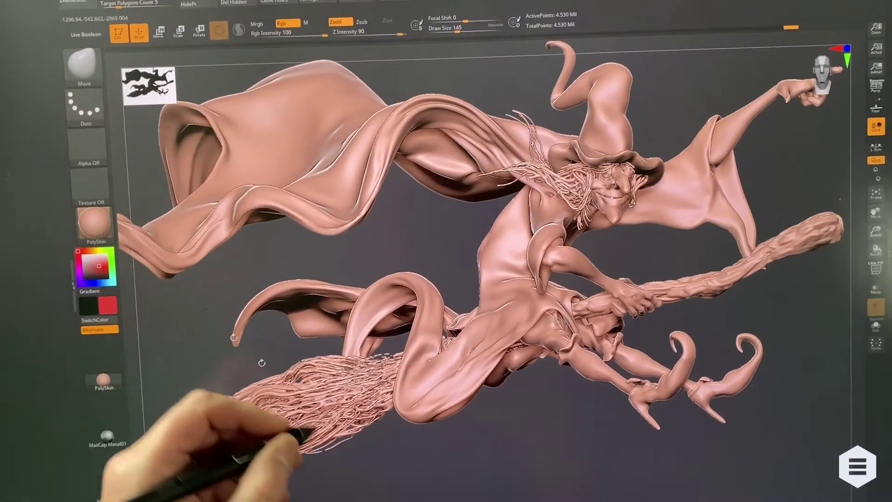
left_click_drag(309, 40, 325, 45)
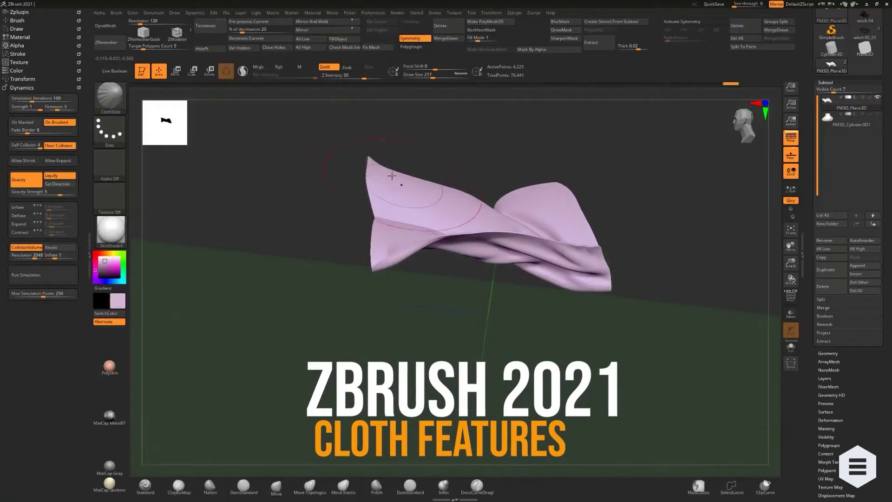
mouse_move(391, 176)
left_mouse_down()
mouse_move(328, 164)
mouse_move(523, 168)
left_mouse_up()
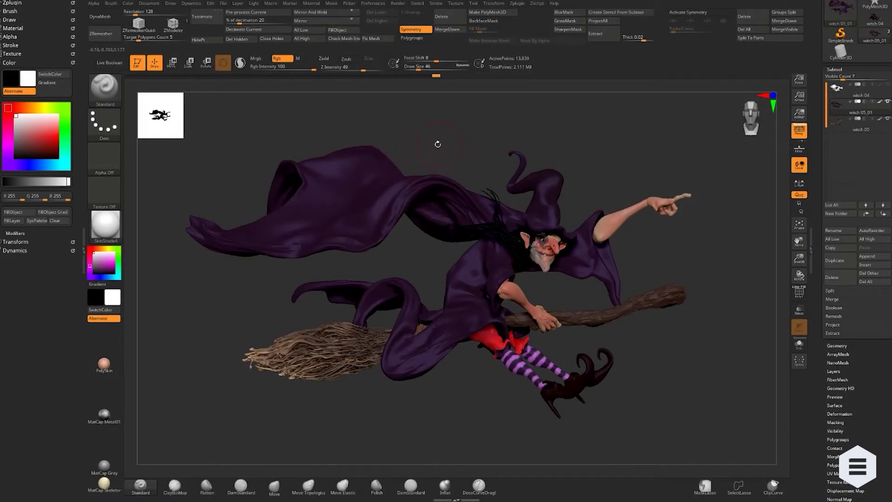
mouse_move(439, 144)
left_mouse_down()
mouse_move(450, 144)
mouse_move(464, 169)
mouse_move(421, 197)
left_mouse_up()
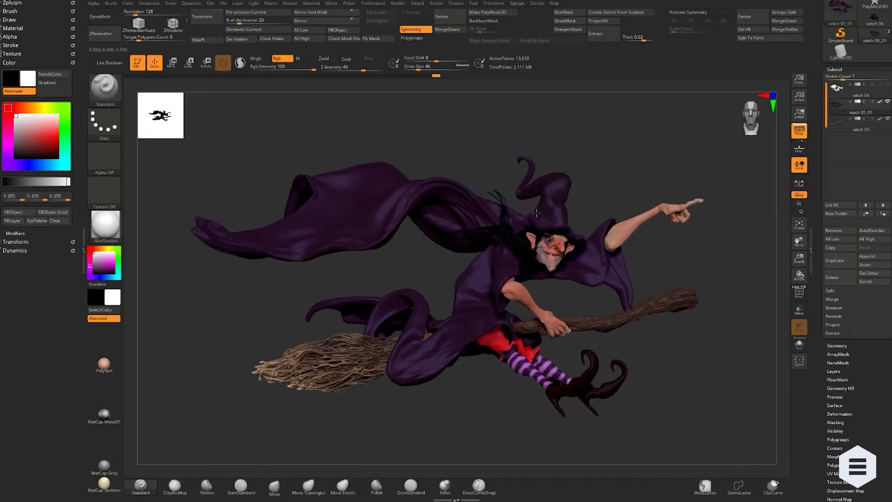
mouse_move(271, 141)
left_mouse_down()
mouse_move(274, 193)
mouse_move(259, 180)
mouse_move(318, 173)
left_mouse_up()
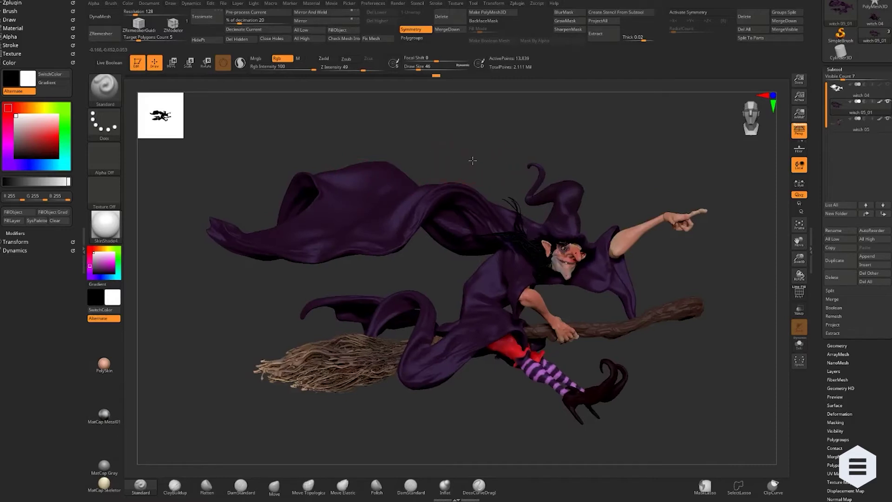
left_click_drag(471, 161, 438, 202)
key("space")
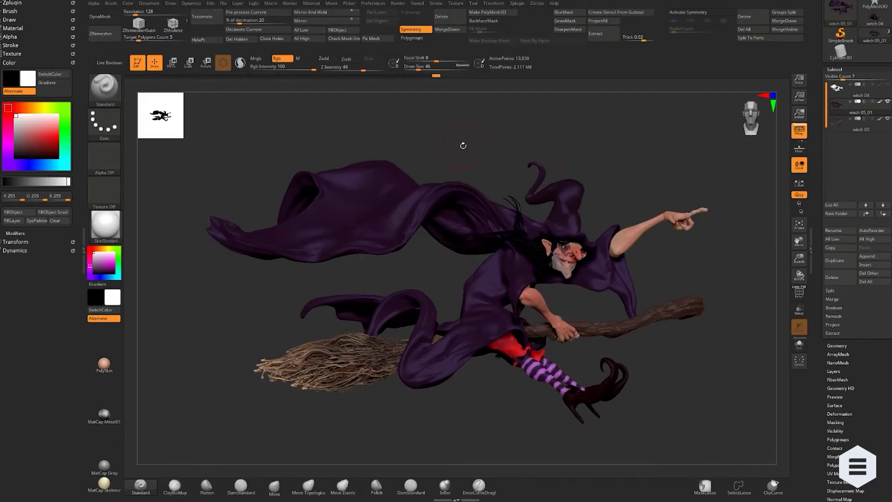
left_click_drag(469, 144, 481, 149)
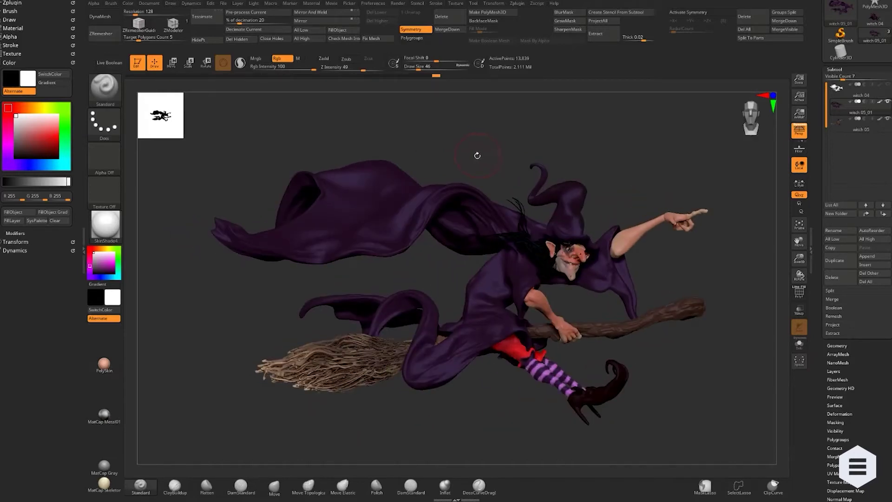
mouse_move(428, 160)
left_mouse_down()
mouse_move(415, 143)
mouse_move(493, 152)
mouse_move(472, 141)
mouse_move(475, 152)
left_mouse_up()
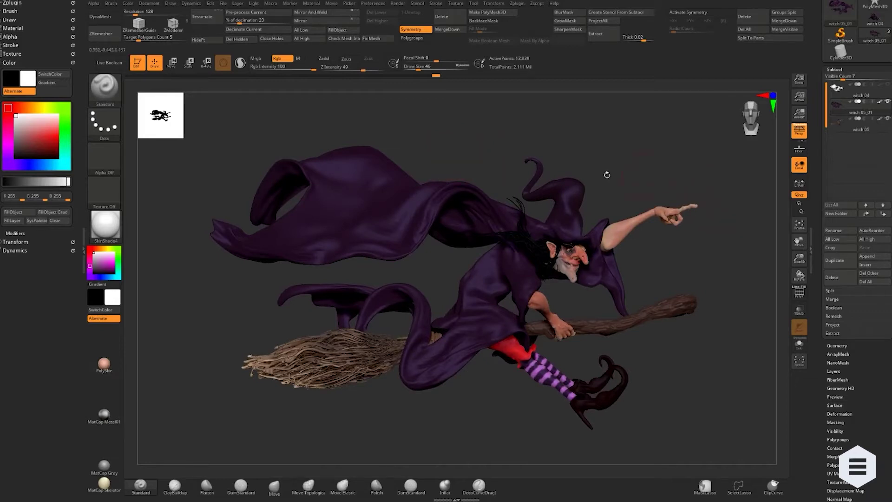
mouse_move(442, 144)
left_mouse_down()
mouse_move(423, 195)
mouse_move(434, 129)
mouse_move(466, 143)
mouse_move(455, 146)
left_mouse_up()
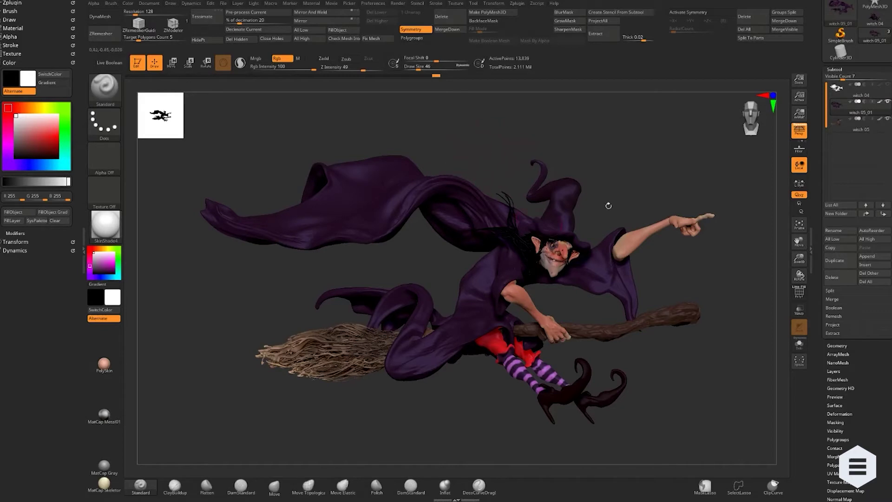
scroll(835, 84, "up", 3)
Load a Plane3D in place of the witch and turn on the floor grid.
left_click(842, 75)
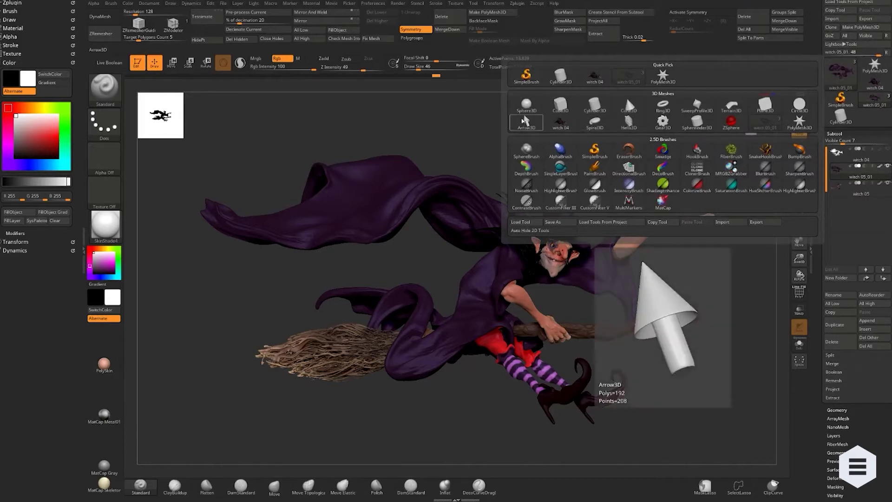
left_click(765, 105)
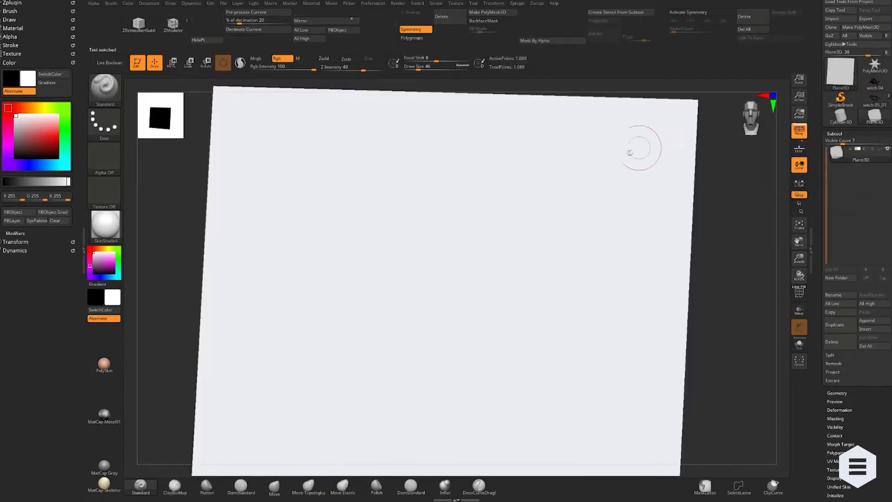
mouse_move(509, 153)
left_mouse_down()
mouse_move(650, 196)
mouse_move(697, 181)
left_mouse_up()
left_click(799, 148)
mouse_move(616, 206)
left_mouse_down()
mouse_move(597, 225)
mouse_move(514, 186)
mouse_move(567, 193)
left_mouse_up()
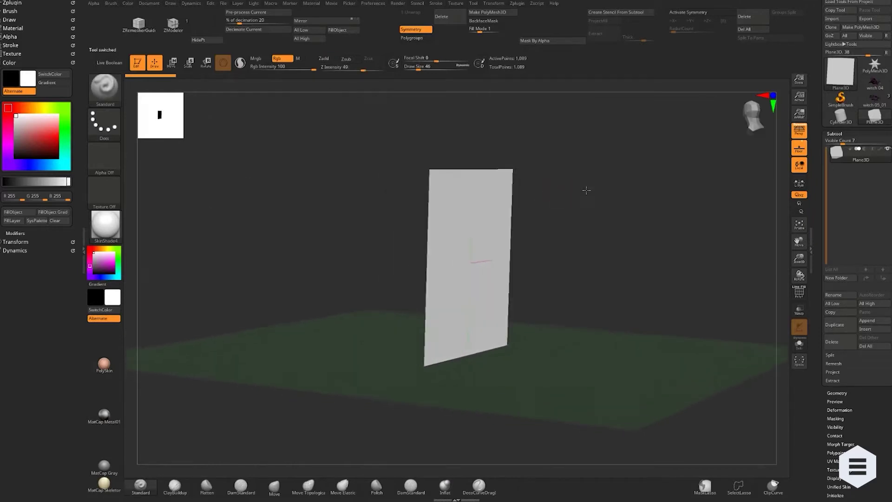
Tilt the plane with the gizmo, convert it to PolyMesh3D, and rotate it flat.
key("w")
left_click_drag(500, 233, 493, 243)
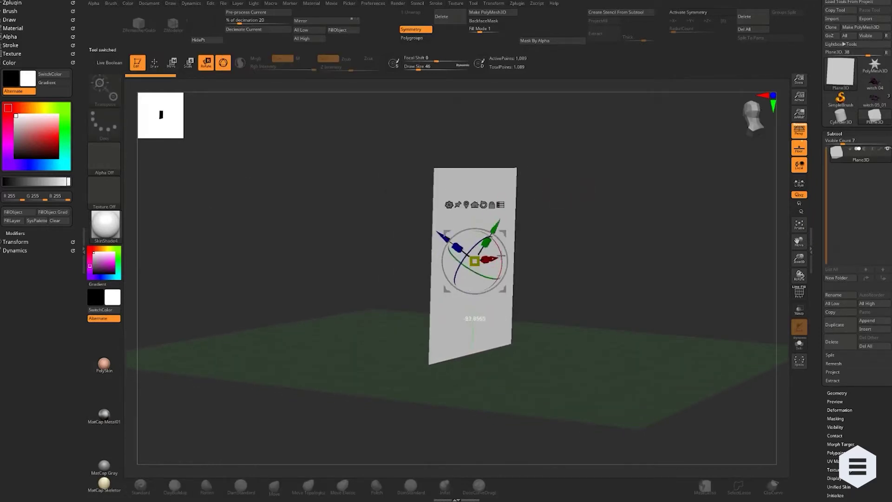
left_click(865, 32)
mouse_move(517, 244)
left_mouse_down()
mouse_move(310, 227)
mouse_move(336, 224)
left_mouse_up()
key("r")
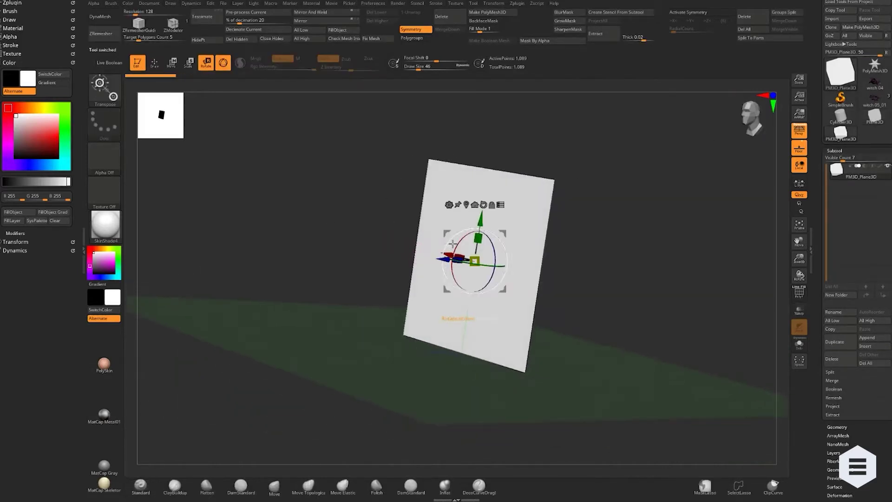
mouse_move(456, 239)
left_mouse_down()
mouse_move(499, 219)
mouse_move(486, 191)
mouse_move(338, 168)
mouse_move(770, 255)
left_mouse_up()
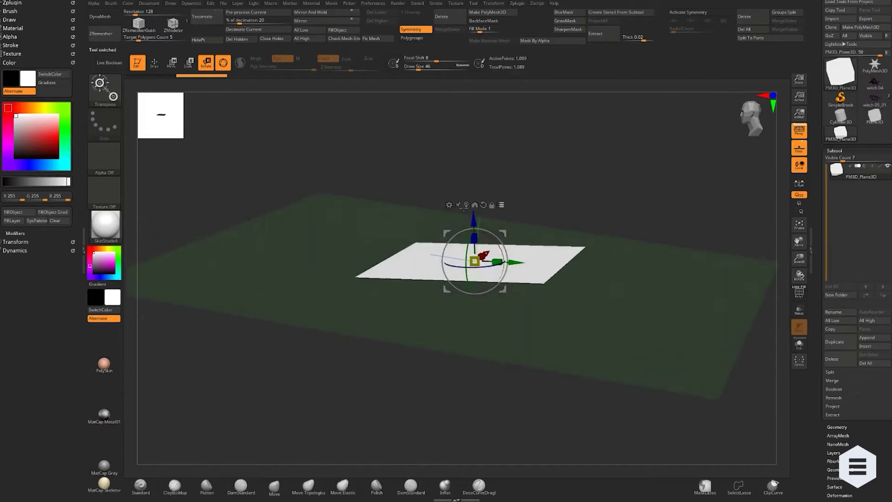
scroll(827, 306, "down", 3)
scroll(828, 285, "down", 3)
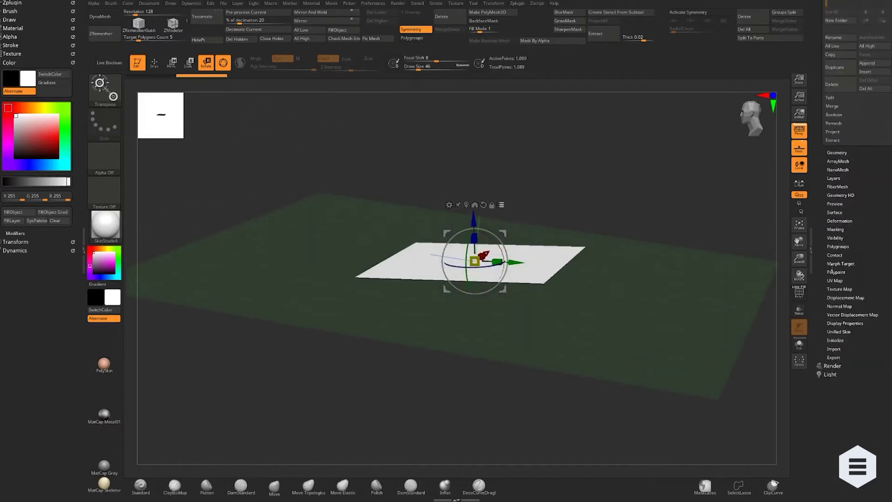
scroll(816, 301, "up", 1)
Enable Double in Display Properties and turn on PolyFrame to reveal the plane's grid.
left_click_drag(820, 307, 826, 314)
left_click(845, 339)
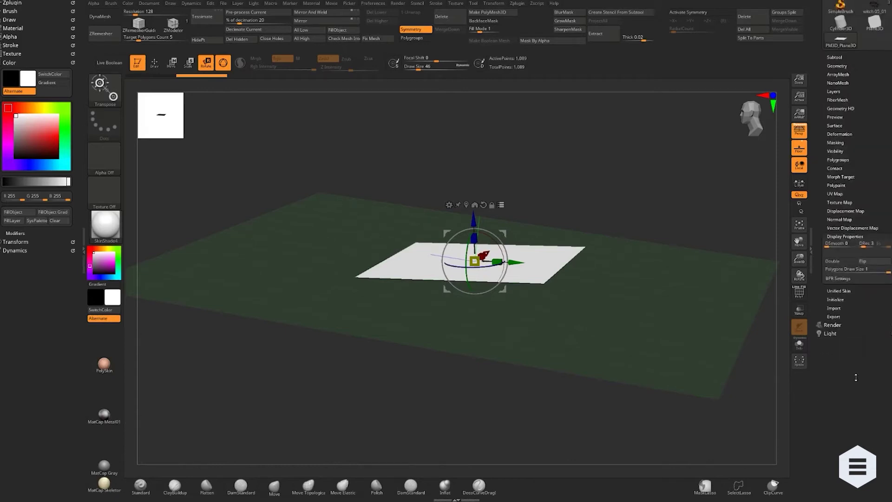
left_click(833, 261)
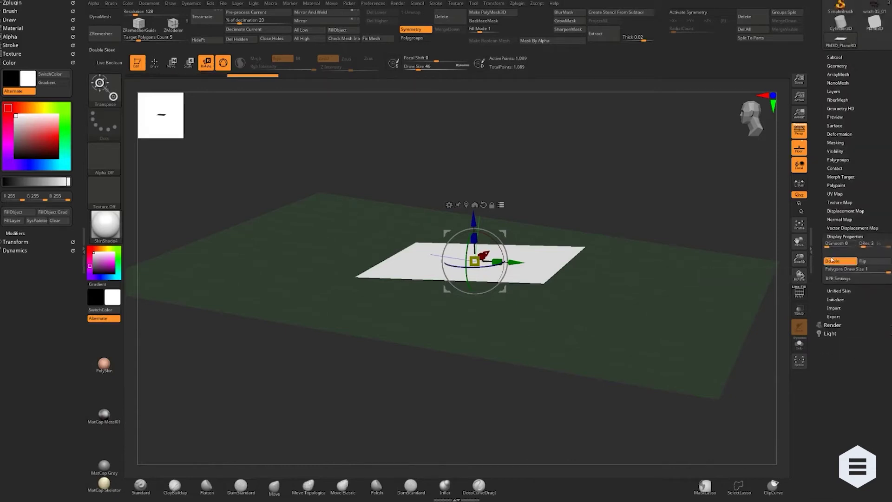
mouse_move(669, 293)
left_mouse_down()
mouse_move(407, 195)
mouse_move(527, 165)
mouse_move(468, 270)
mouse_move(407, 166)
mouse_move(438, 160)
mouse_move(386, 179)
mouse_move(360, 156)
left_mouse_up()
key("shift+f")
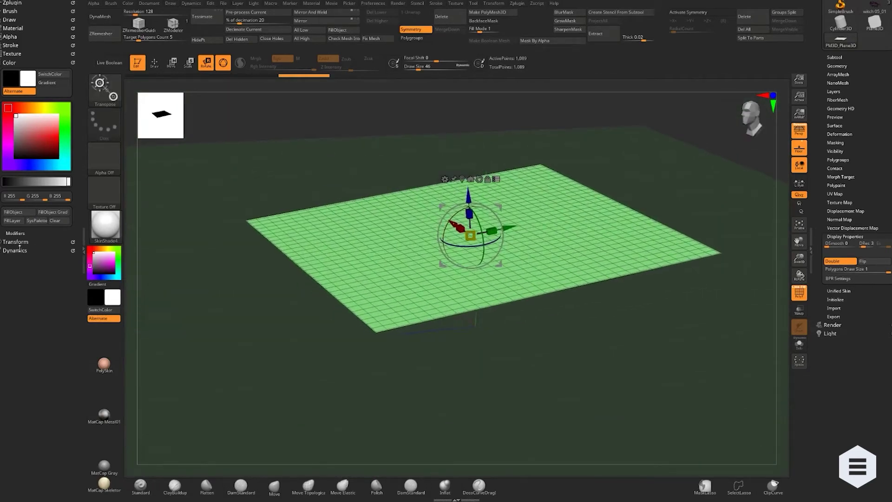
Dock the Dynamics menu in the left tray and raise the plane slightly.
left_click(20, 249)
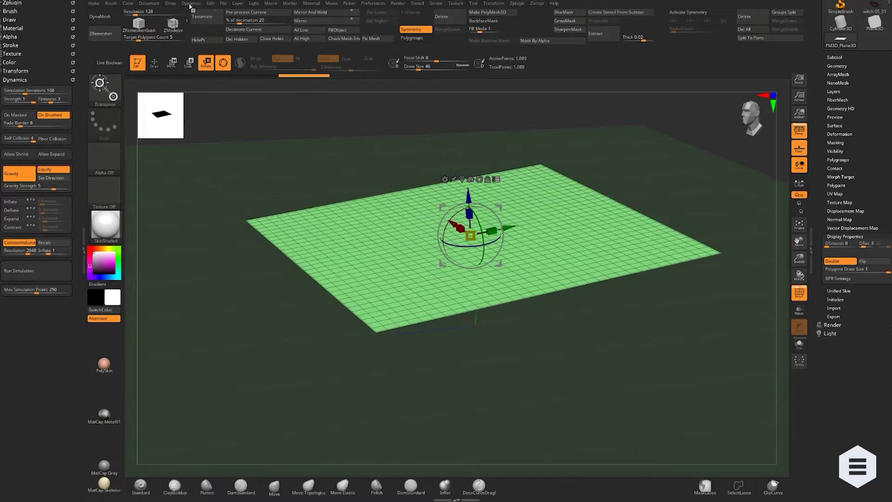
left_click(191, 4)
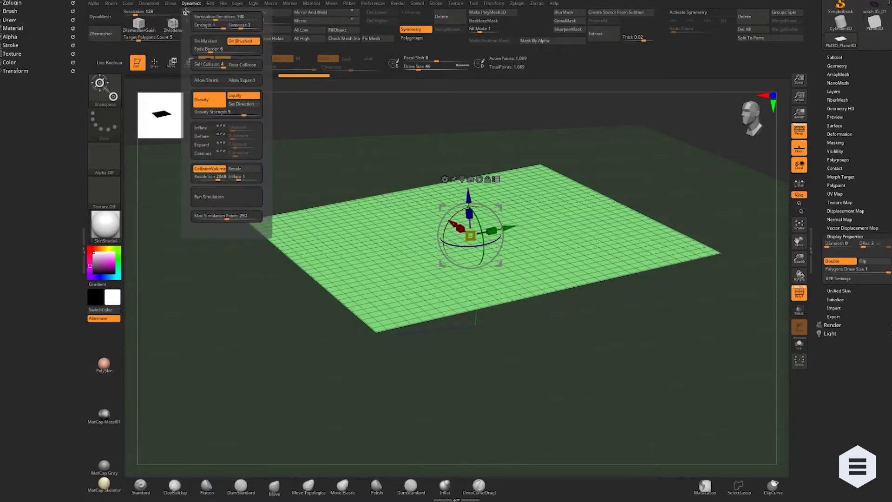
left_click(186, 13)
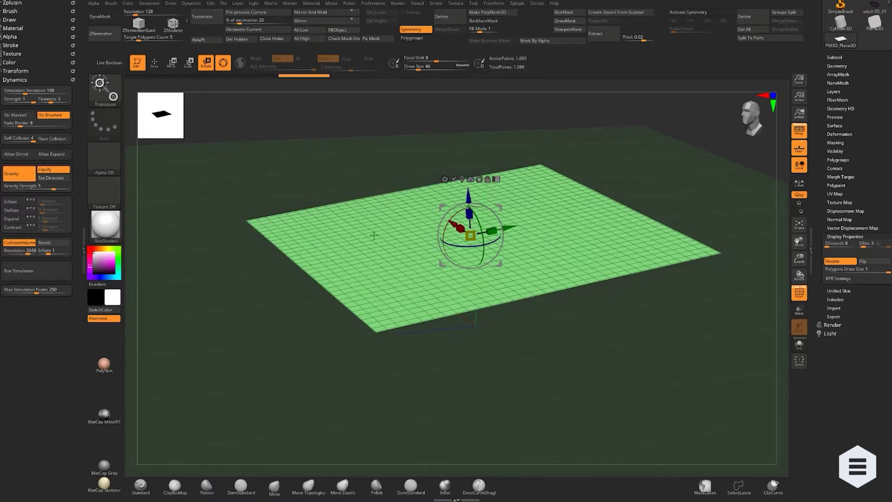
mouse_move(372, 226)
left_mouse_down()
mouse_move(468, 230)
mouse_move(468, 218)
mouse_move(434, 217)
mouse_move(470, 191)
mouse_move(698, 140)
left_mouse_up()
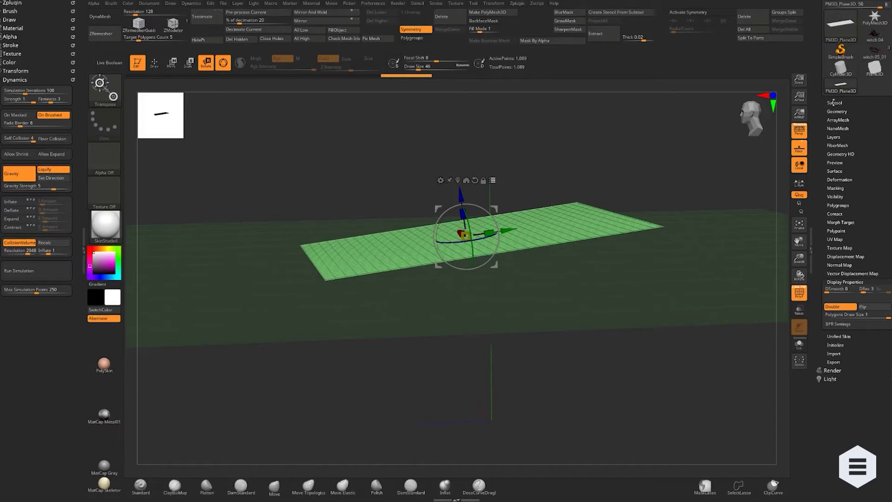
Add a cylinder subtool and DynaMesh it, undoing an accidental remesh of the plane.
left_click(834, 102)
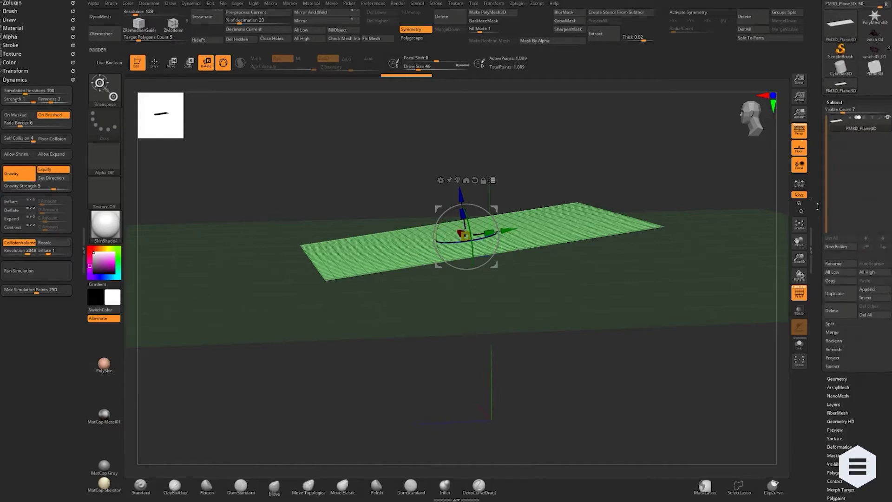
left_click(861, 290)
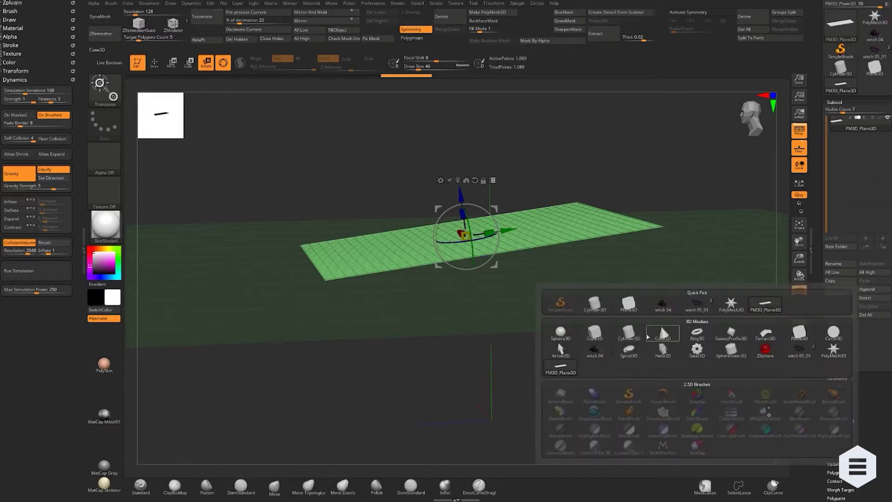
left_click(594, 304)
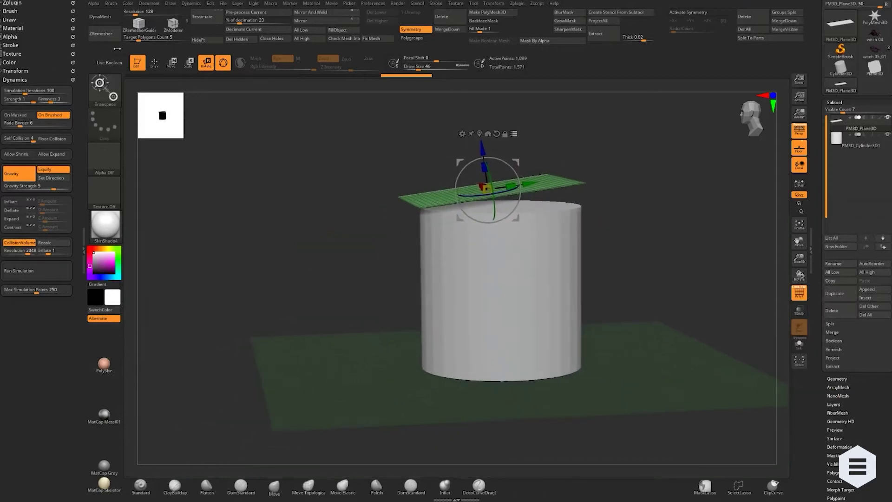
left_click(96, 18)
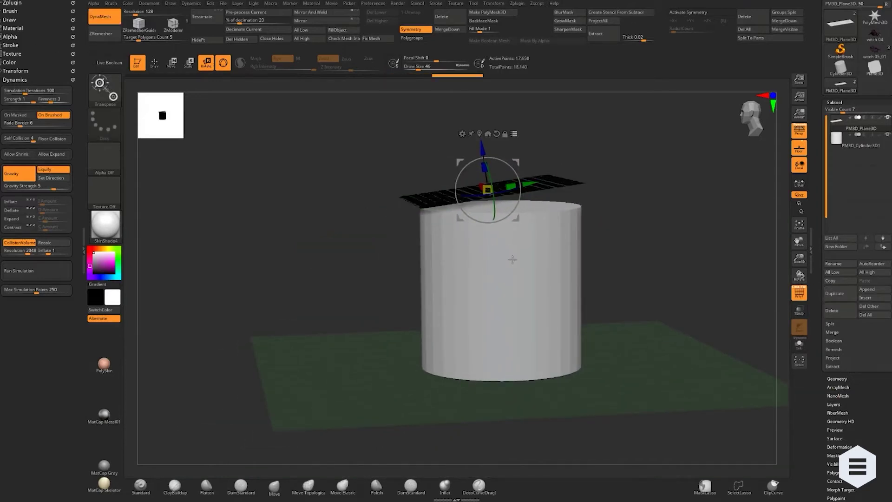
key("ctrl+z")
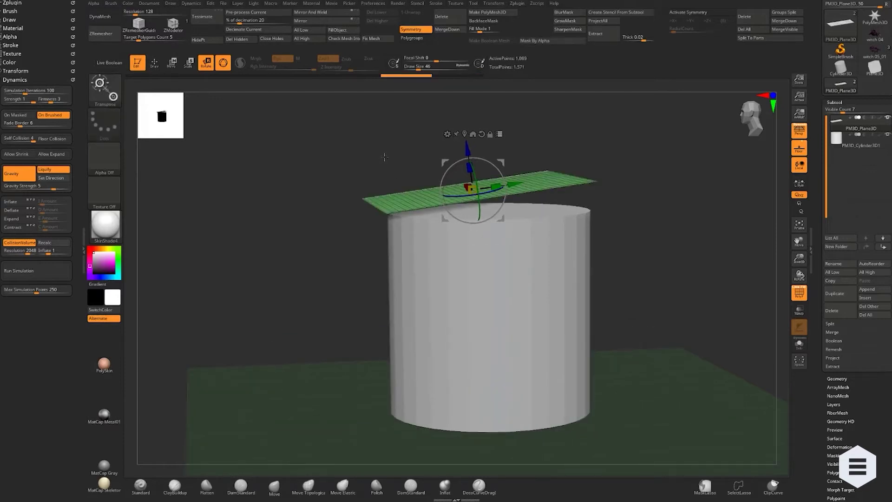
left_click(519, 268)
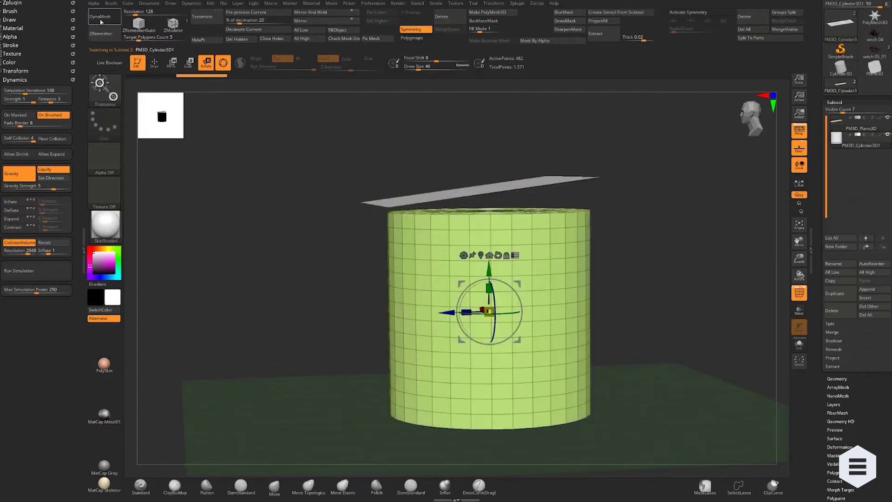
left_click(101, 21)
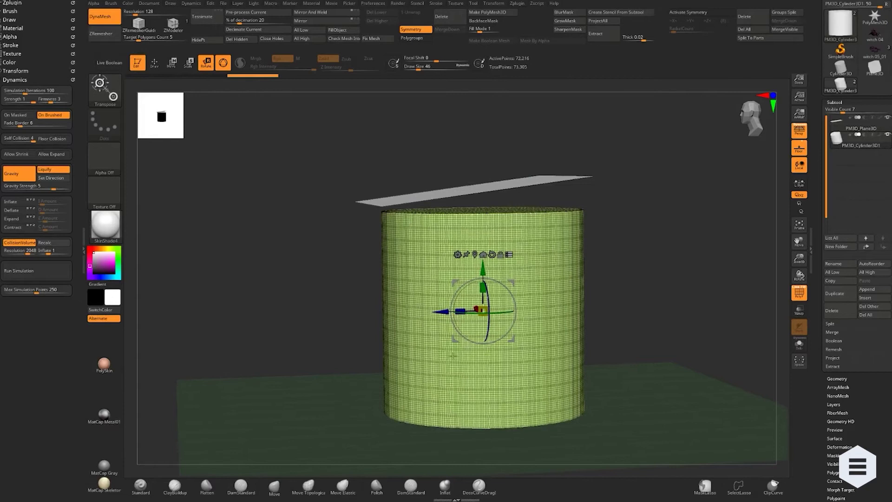
Scale the cylinder down into a narrower column beneath the plane.
right_click_drag(628, 314, 627, 362, "alt")
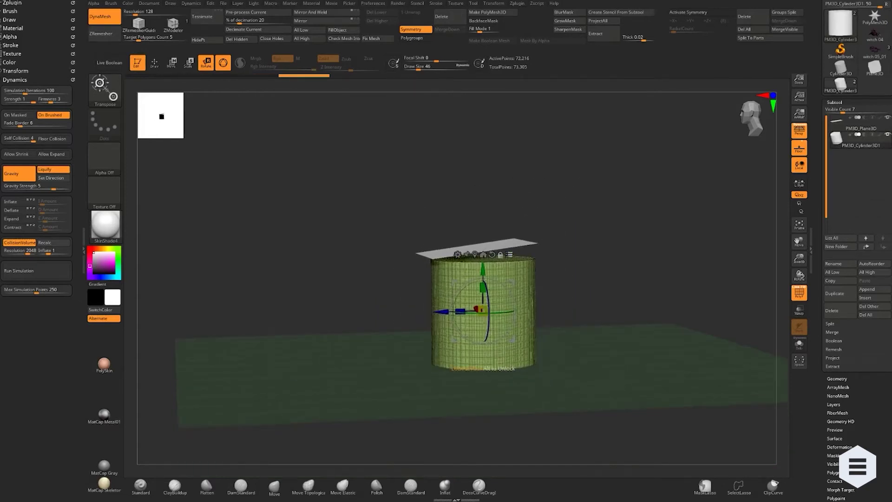
right_click_drag(509, 255, 497, 268, "alt")
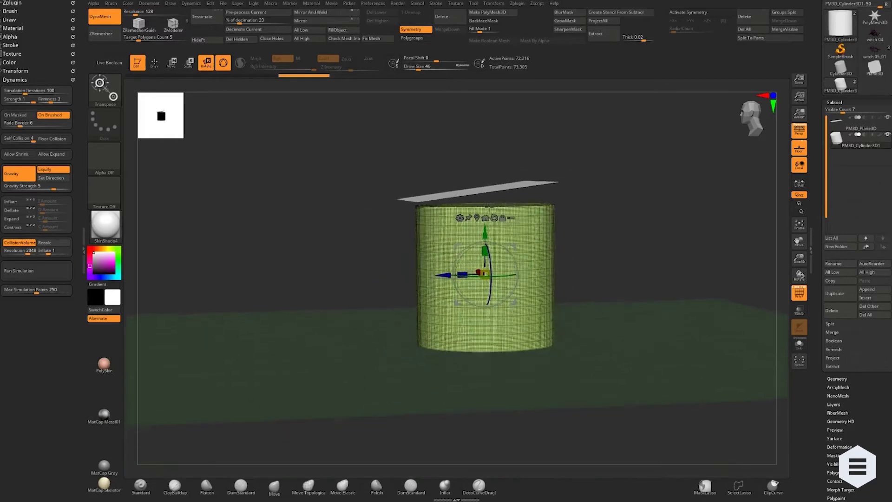
mouse_move(499, 268)
left_mouse_down()
mouse_move(486, 241)
mouse_move(480, 281)
left_mouse_up()
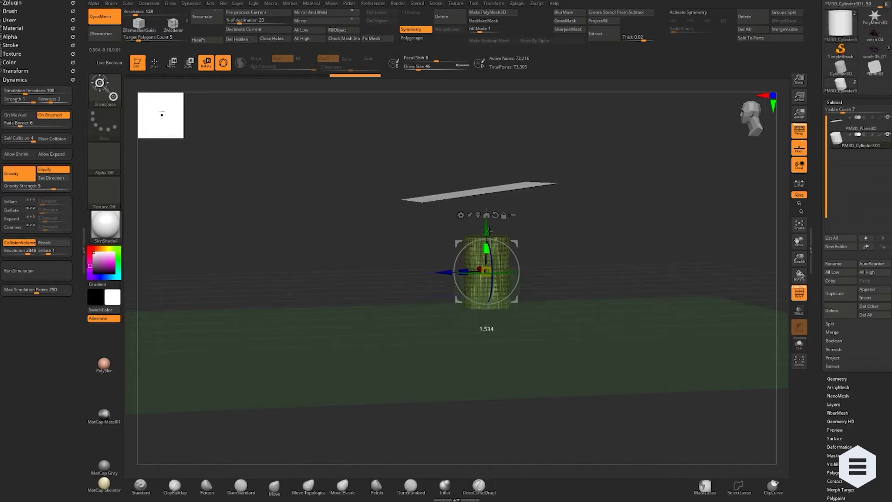
right_click_drag(482, 282, 385, 310)
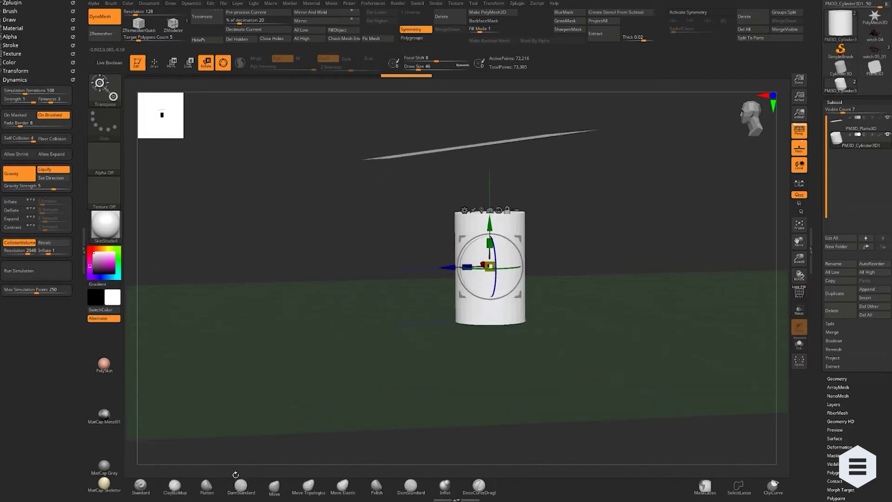
Bulge the cylinder's lower half outward with the Move brush at Draw Size 154.
left_click(274, 486)
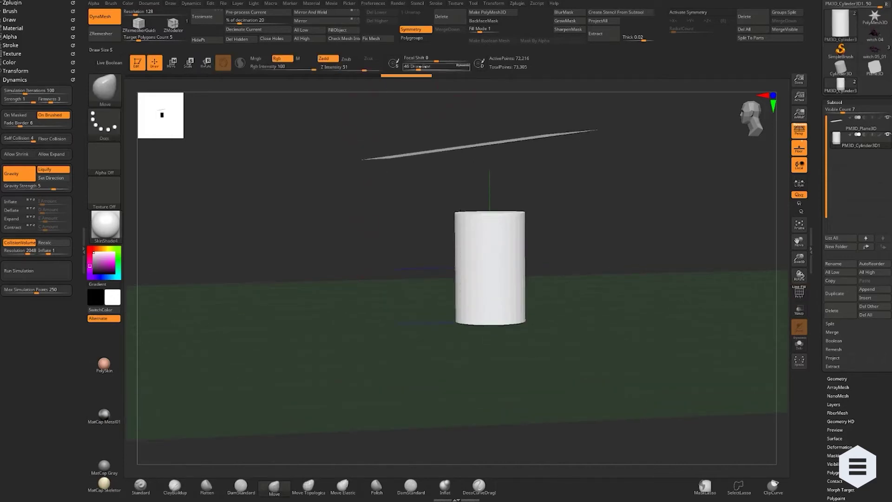
type("154")
left_click_drag(442, 297, 554, 301)
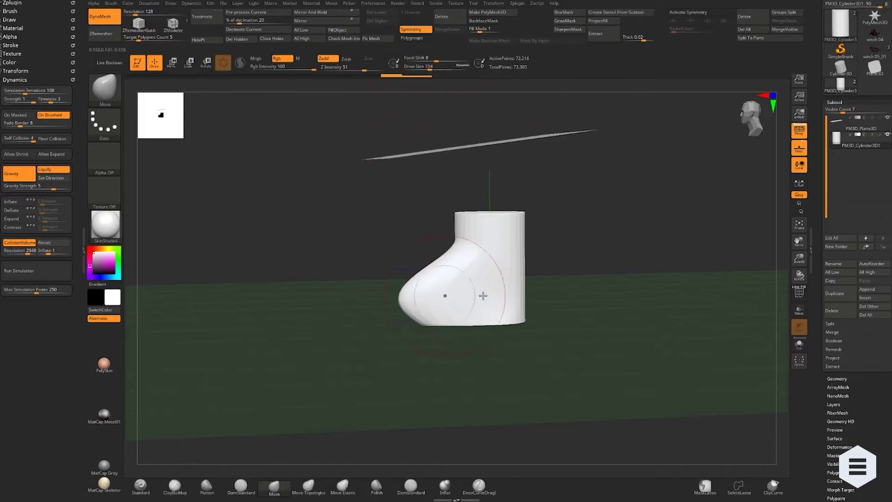
mouse_move(362, 259)
left_mouse_down()
mouse_move(520, 270)
mouse_move(502, 283)
mouse_move(533, 286)
left_mouse_up()
Colour the meshes light pink and refine the vase shape, viewing it from the side.
left_click(97, 269)
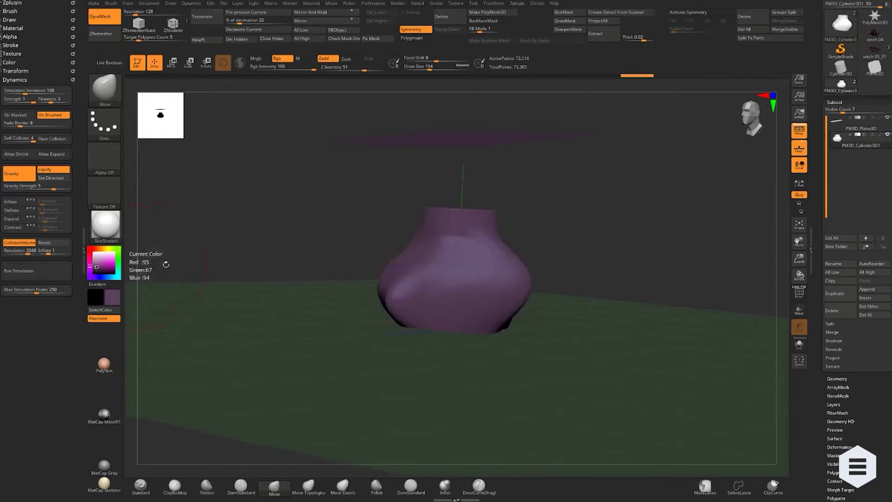
left_click_drag(315, 224, 353, 245)
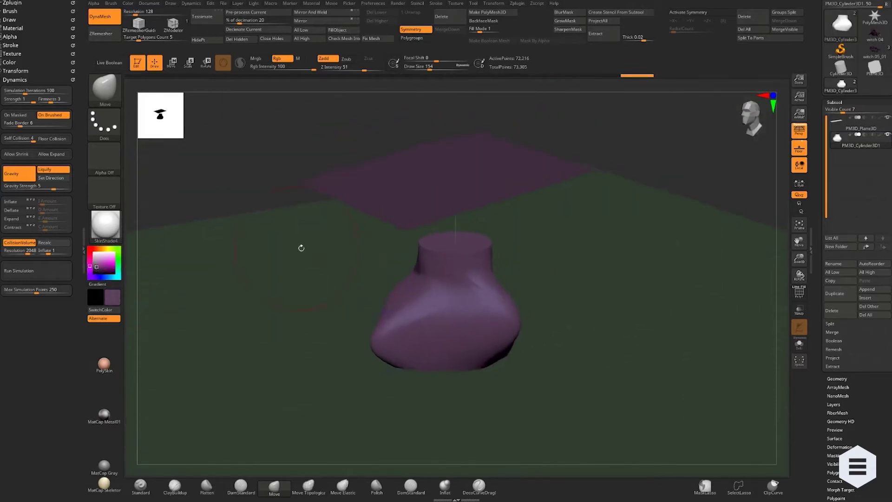
left_click_drag(98, 257, 111, 297)
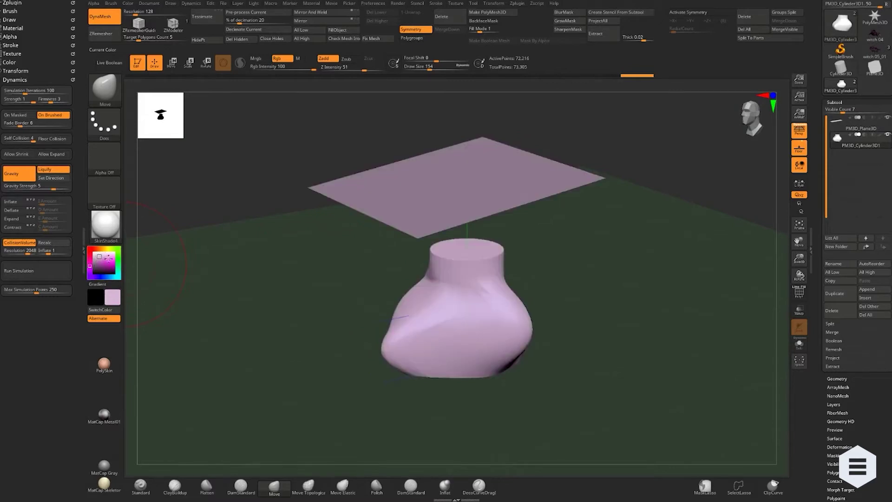
mouse_move(591, 294)
left_mouse_down()
mouse_move(507, 277)
mouse_move(480, 327)
left_mouse_up()
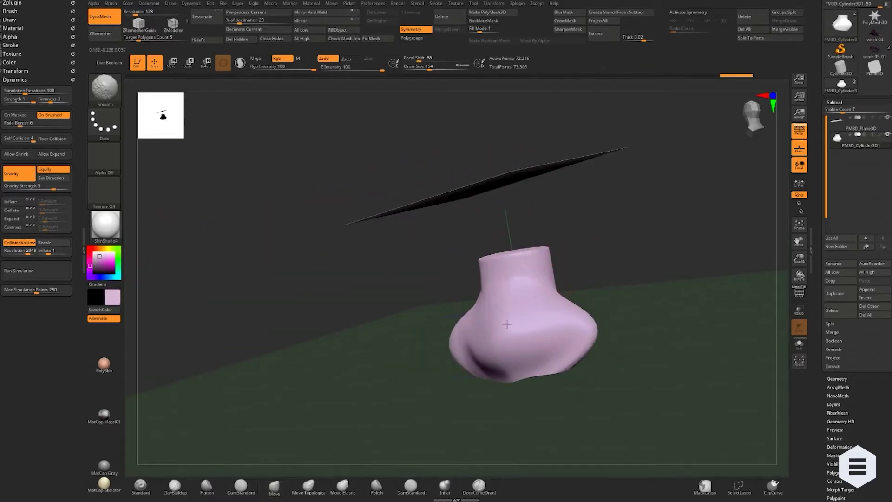
mouse_move(528, 368)
left_mouse_down()
mouse_move(363, 368)
mouse_move(380, 332)
left_mouse_up()
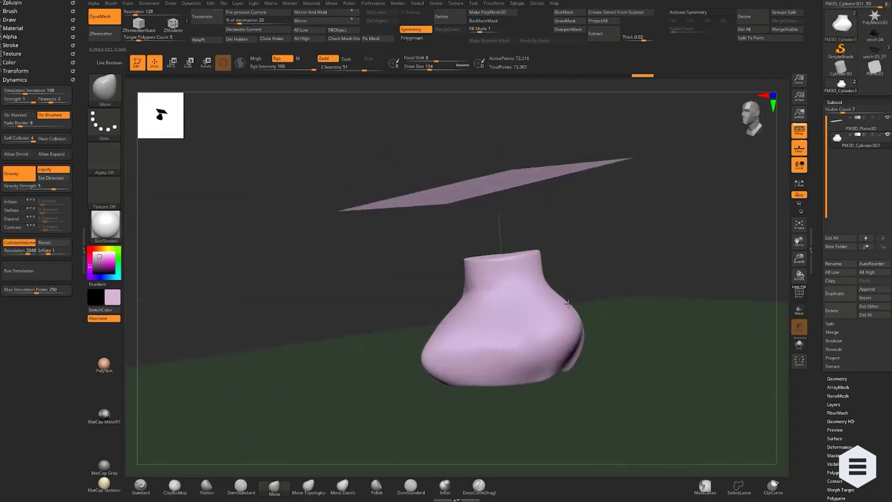
mouse_move(601, 320)
left_mouse_down()
mouse_move(537, 289)
mouse_move(589, 304)
mouse_move(758, 202)
left_mouse_up()
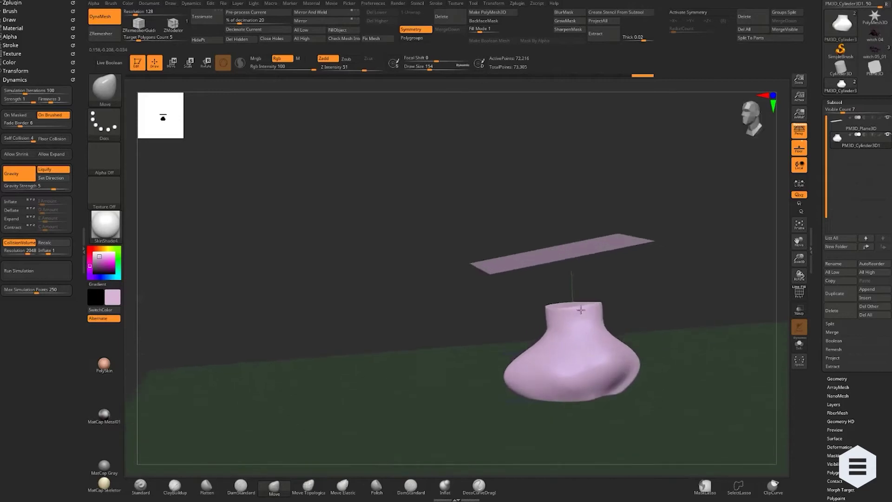
left_click(881, 130)
mouse_move(458, 199)
left_mouse_down()
mouse_move(332, 188)
mouse_move(333, 181)
mouse_move(391, 202)
mouse_move(299, 172)
left_mouse_up()
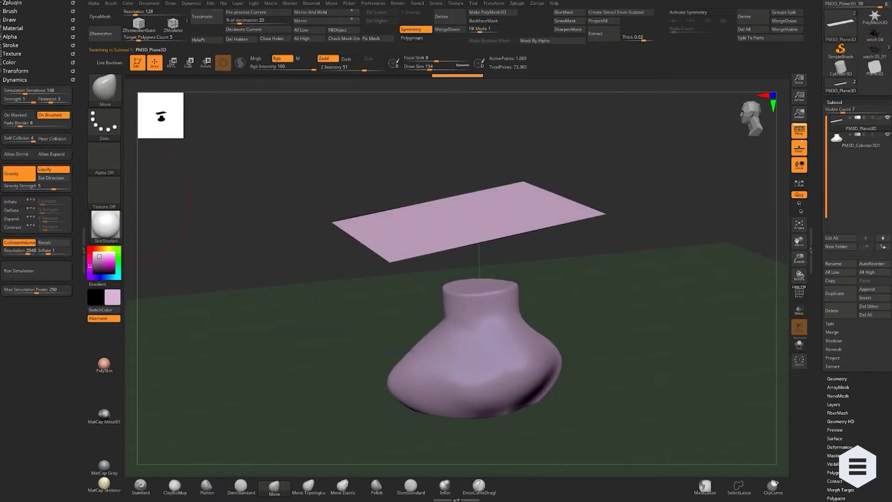
left_click(26, 270)
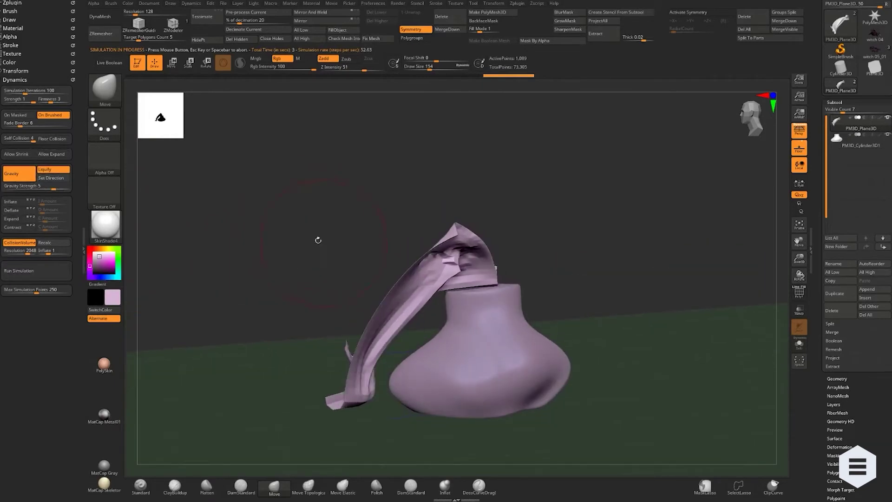
key("ctrl+z")
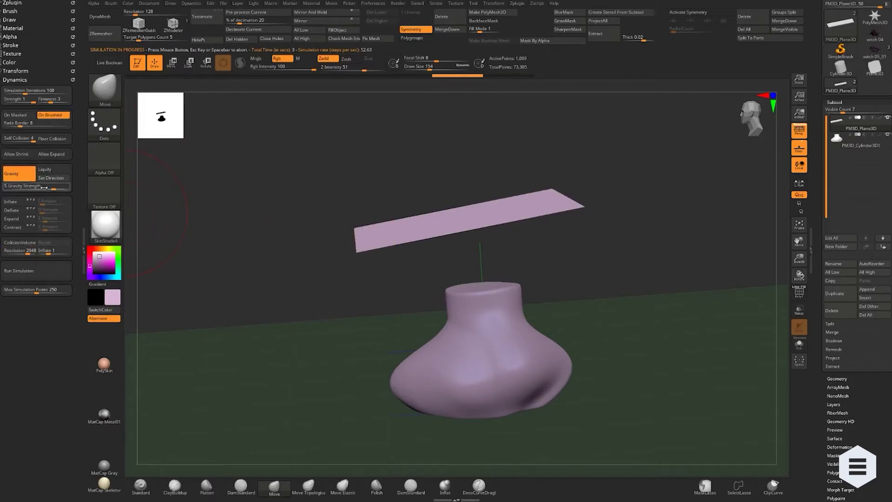
Set Gravity Strength to 10, test-run the cloth simulation, and stop it.
left_click_drag(40, 187, 29, 187)
type("10")
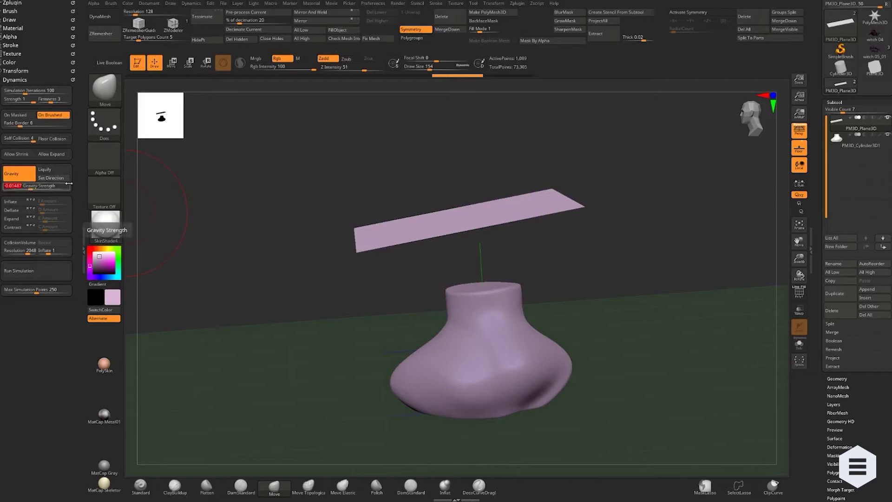
key("Return")
left_click(40, 273)
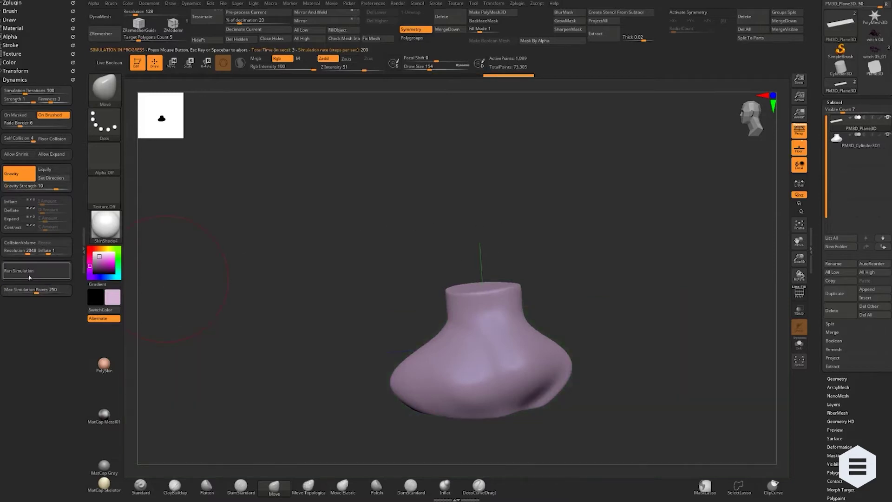
key("Return")
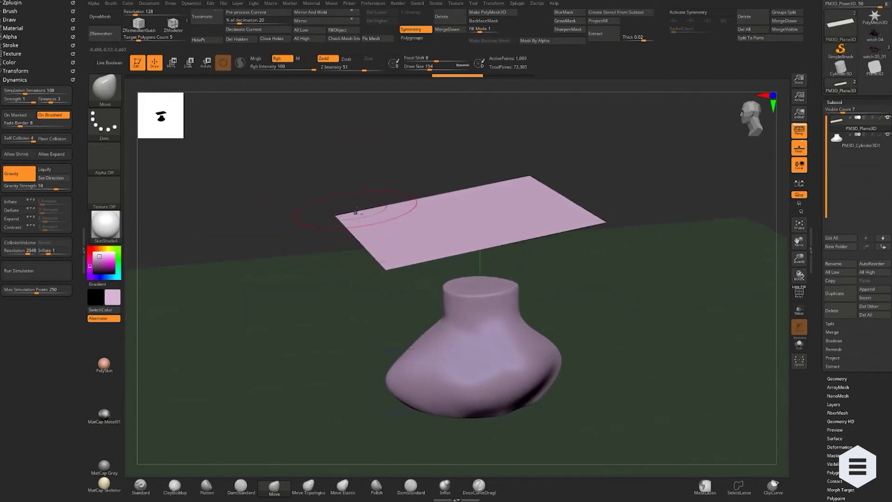
Sculpt the pink plane into a wavy, curled sheet with a cloth brush.
left_click_drag(357, 210, 296, 194)
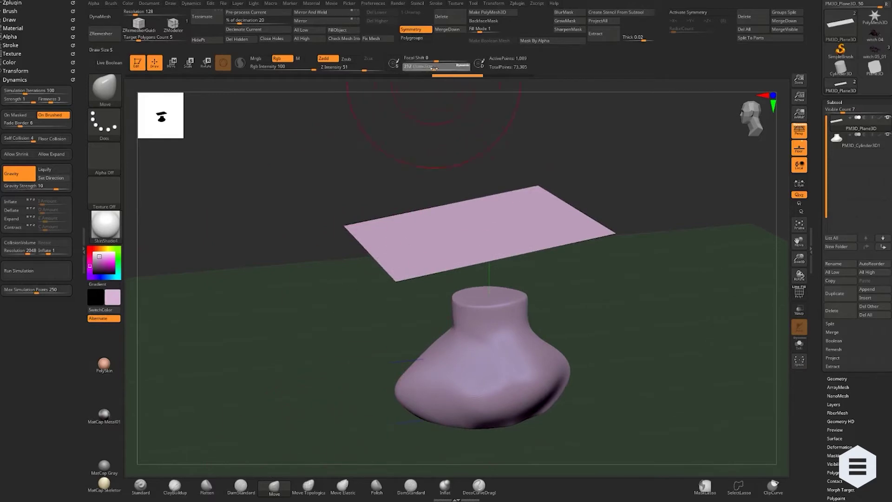
left_click_drag(508, 202, 557, 174)
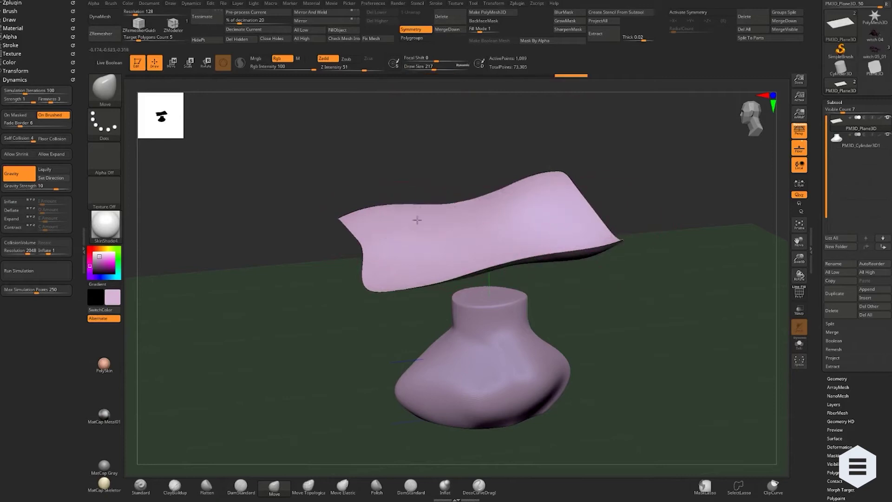
left_click_drag(413, 210, 307, 179)
Lower Self Collision and enable Floor Collision for the cloth.
key("ctrl")
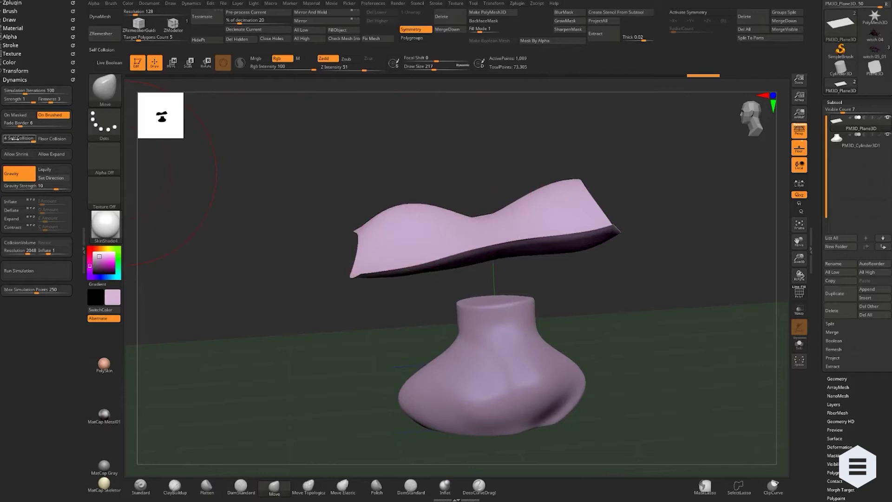
mouse_move(18, 138)
left_mouse_down()
mouse_move(10, 139)
mouse_move(23, 145)
left_mouse_up()
left_click(50, 139)
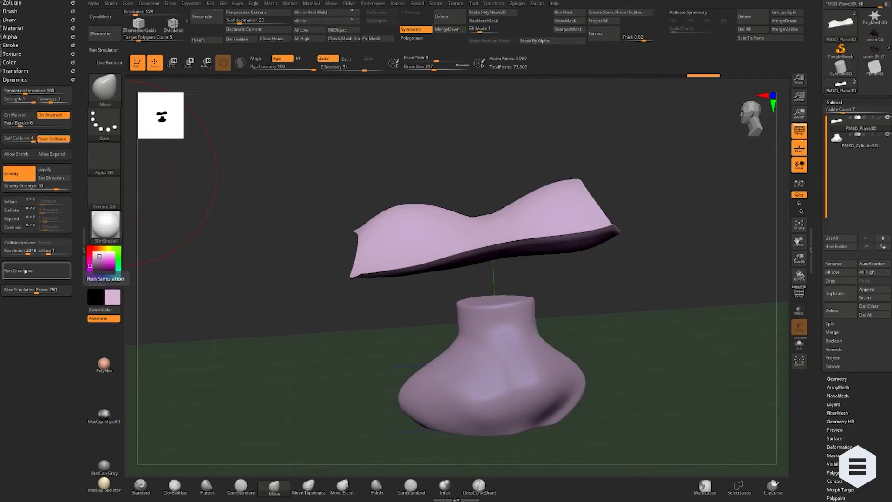
Test and undo the simulation, enable CollisionVolume, and toggle the vase's visibility.
left_click(26, 270)
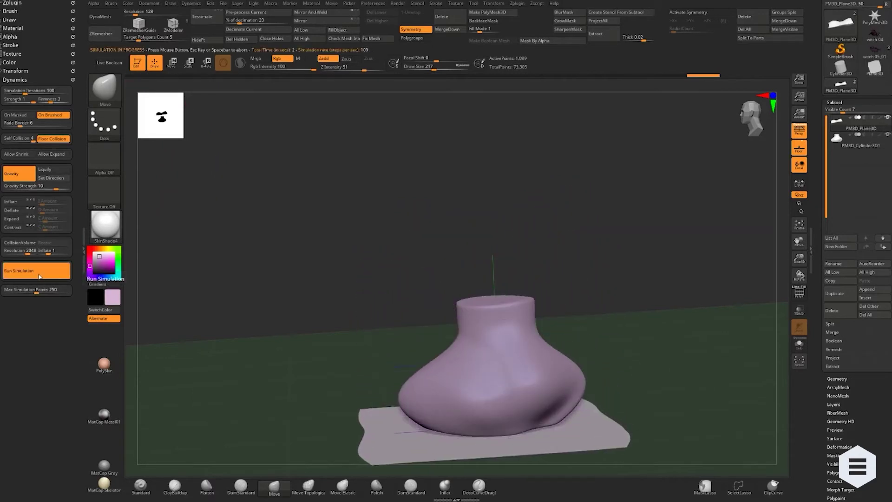
key("ctrl+z")
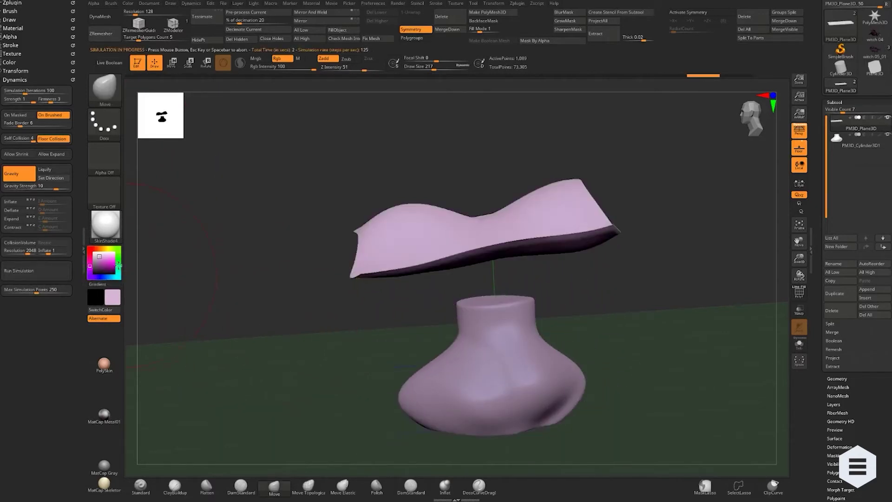
left_click(18, 242)
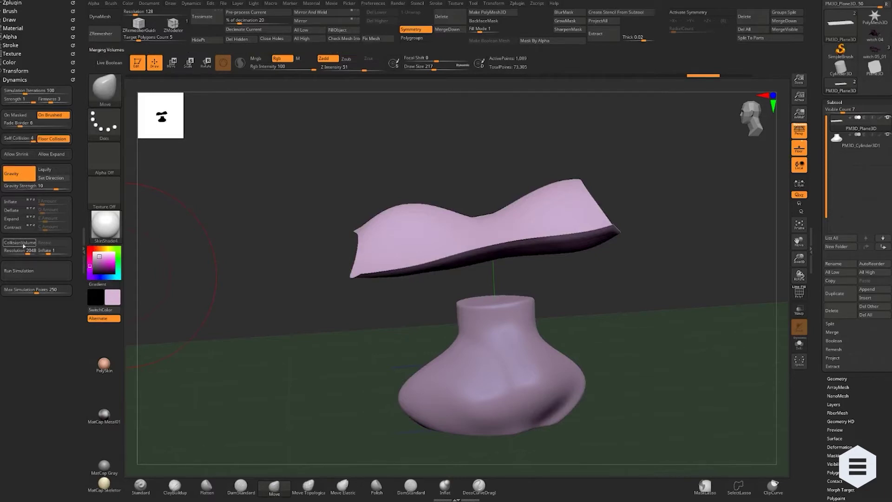
left_click(20, 242)
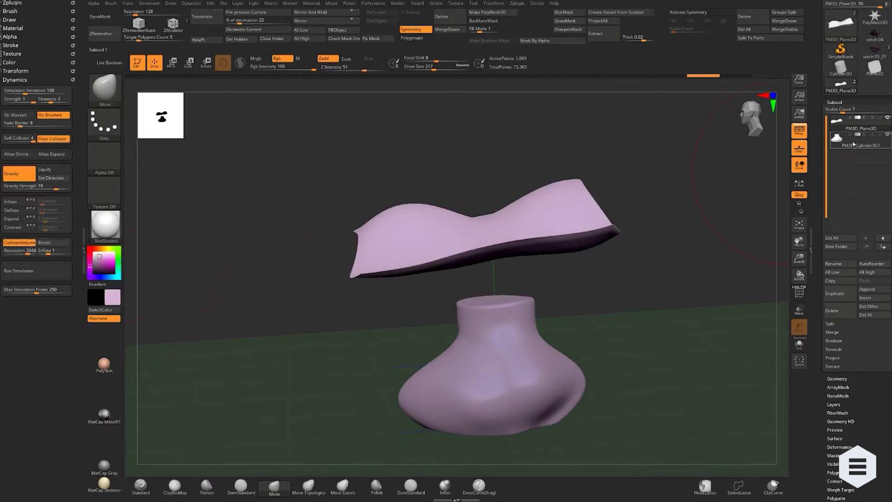
left_click(887, 135)
mouse_move(861, 141)
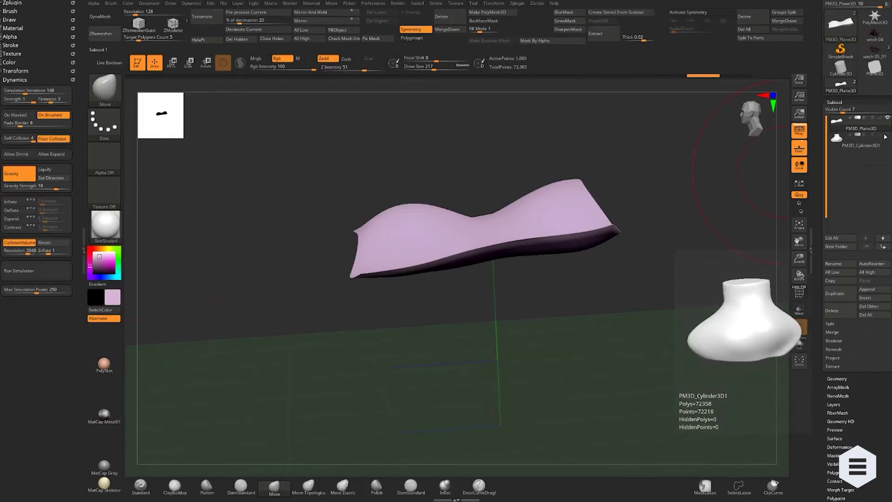
left_click(850, 139)
left_click_drag(621, 303, 548, 230)
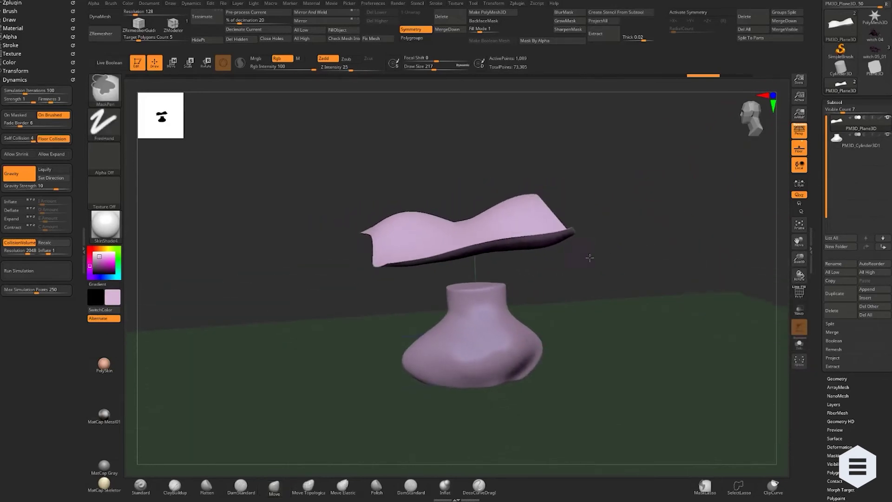
Run the cloth simulation so the sheet drapes over the vase, orbiting to inspect the folds.
left_click(26, 272)
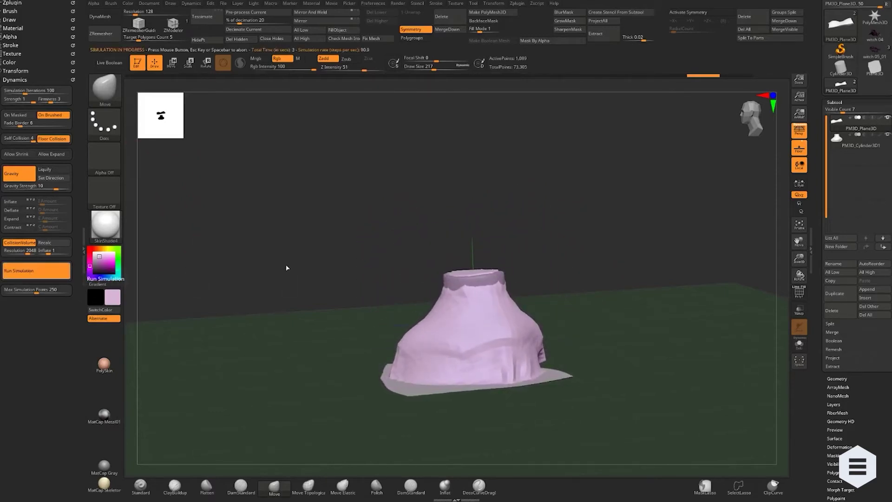
left_click_drag(350, 279, 323, 266)
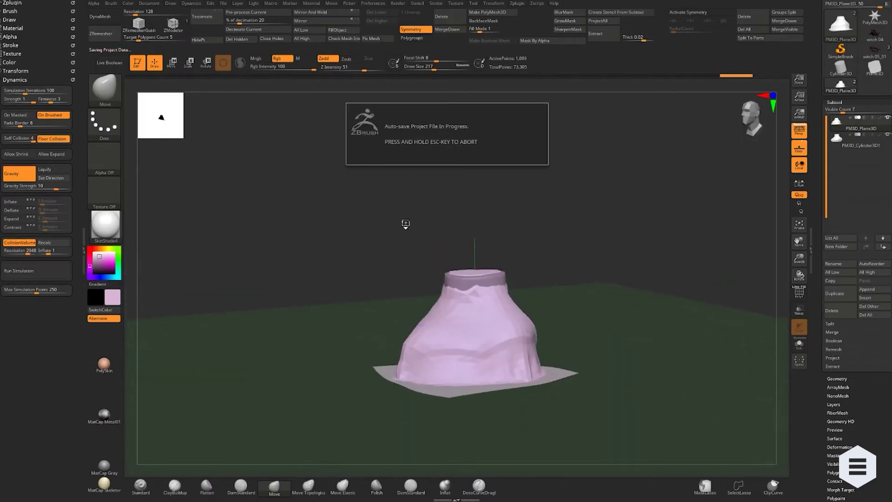
mouse_move(404, 151)
left_mouse_down()
mouse_move(402, 201)
mouse_move(452, 181)
left_mouse_up()
mouse_move(363, 195)
left_mouse_down()
mouse_move(391, 215)
mouse_move(312, 199)
mouse_move(589, 235)
left_mouse_up()
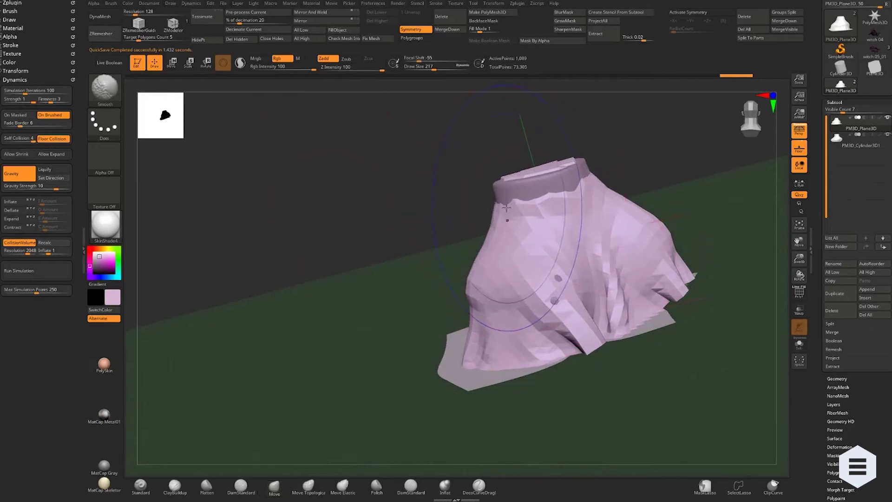
Undo the cloth drape so the wavy sheet hovers above the cylinder again.
key("shift+f")
key("shift+f")
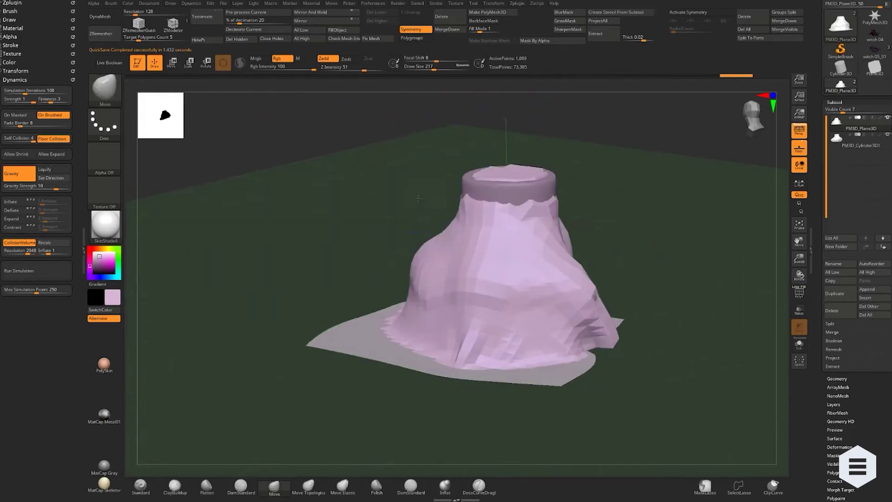
left_click_drag(441, 202, 396, 253)
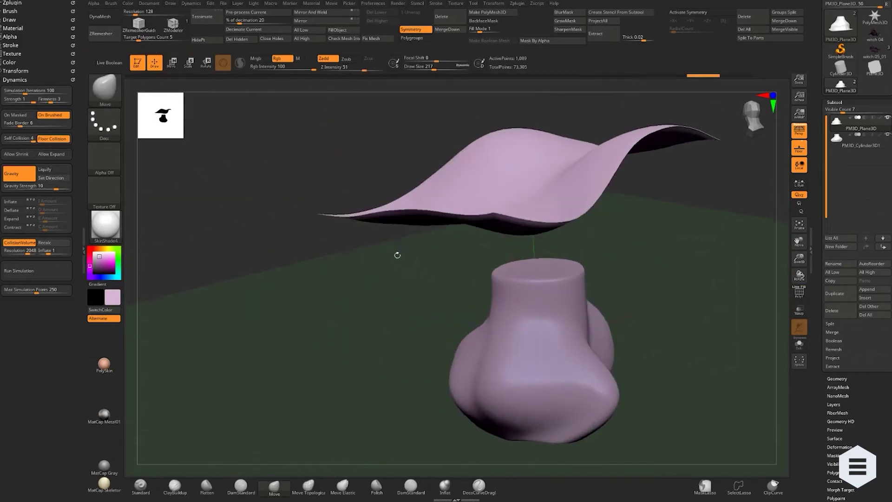
key("ctrl")
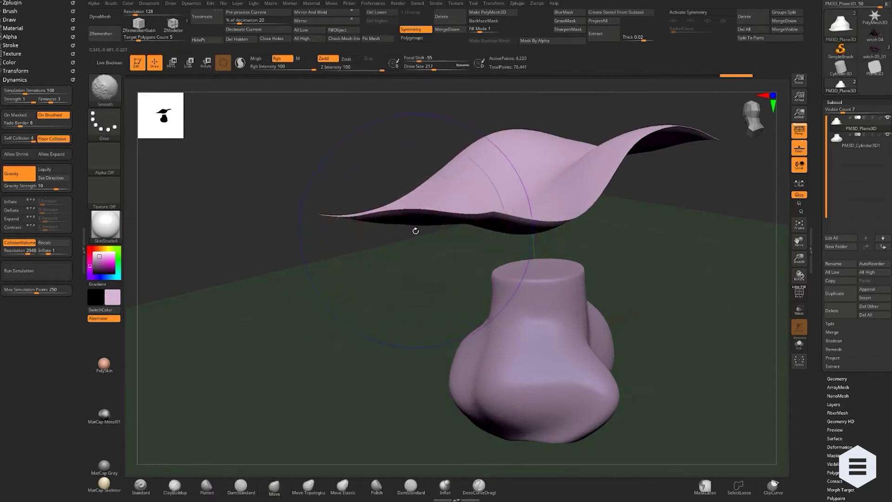
Turn on PolyFrame to show the sheet's green polygroup wireframe.
key("shift+f")
left_click_drag(408, 223, 445, 242)
left_click_drag(342, 98, 323, 91)
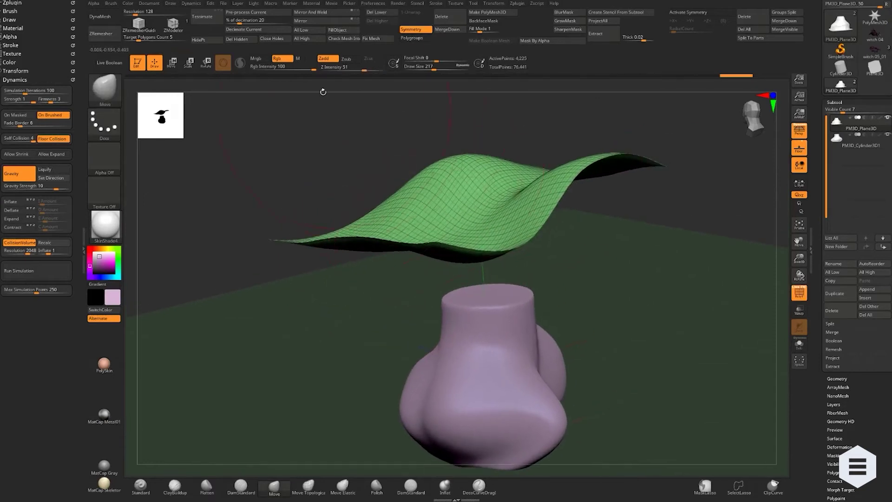
left_click(375, 16)
left_click_drag(318, 167, 450, 183)
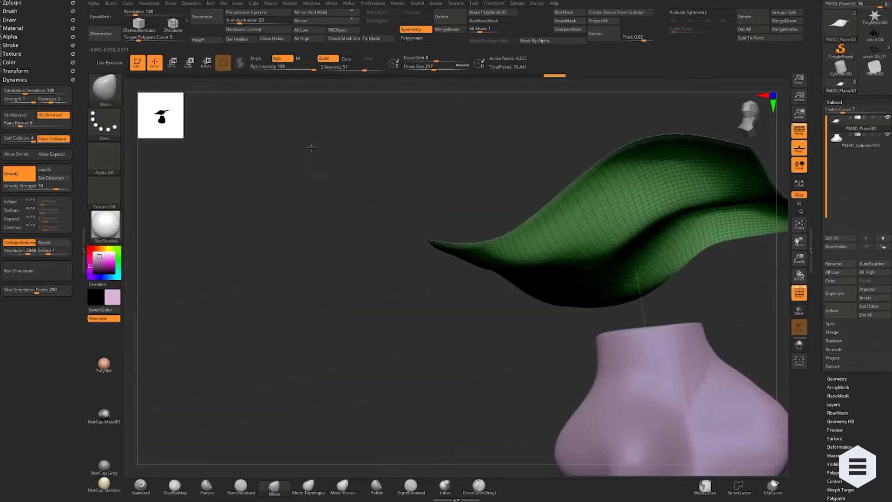
key("ctrl")
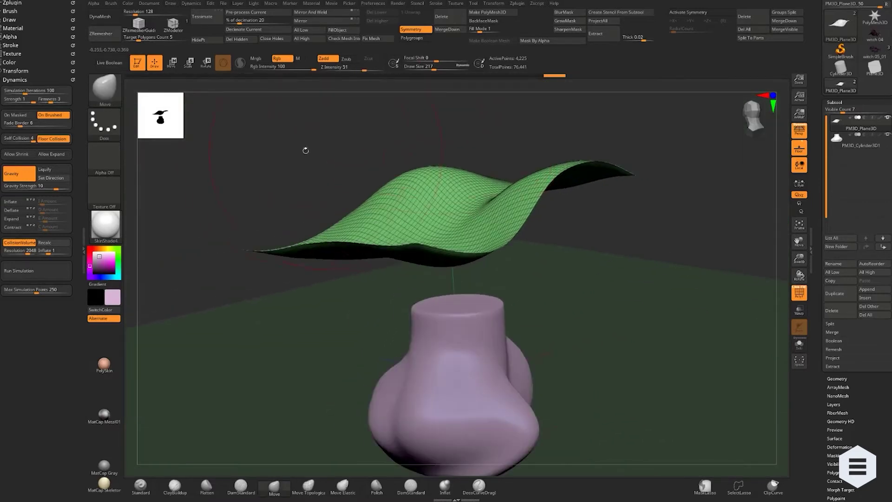
left_click_drag(298, 146, 428, 154)
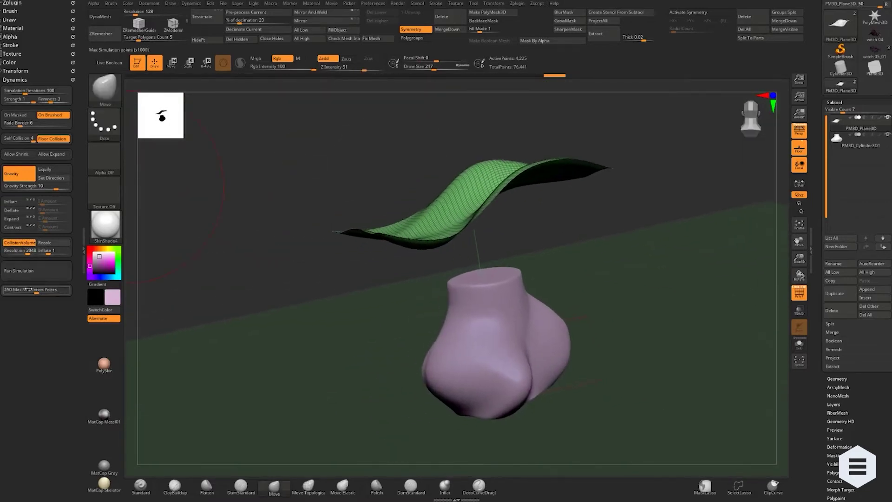
left_click(32, 272)
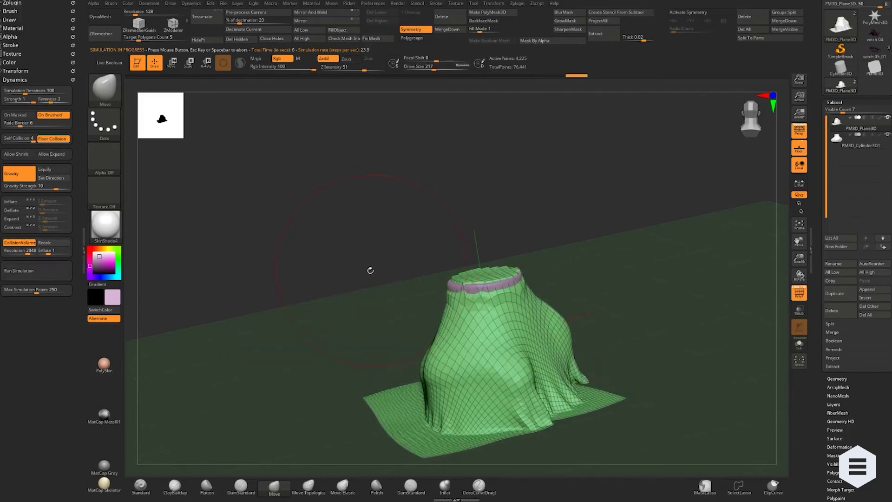
mouse_move(365, 271)
left_mouse_down()
mouse_move(432, 254)
mouse_move(623, 243)
mouse_move(482, 229)
mouse_move(815, 160)
left_mouse_up()
key("ctrl+z")
left_click_drag(820, 211, 813, 171)
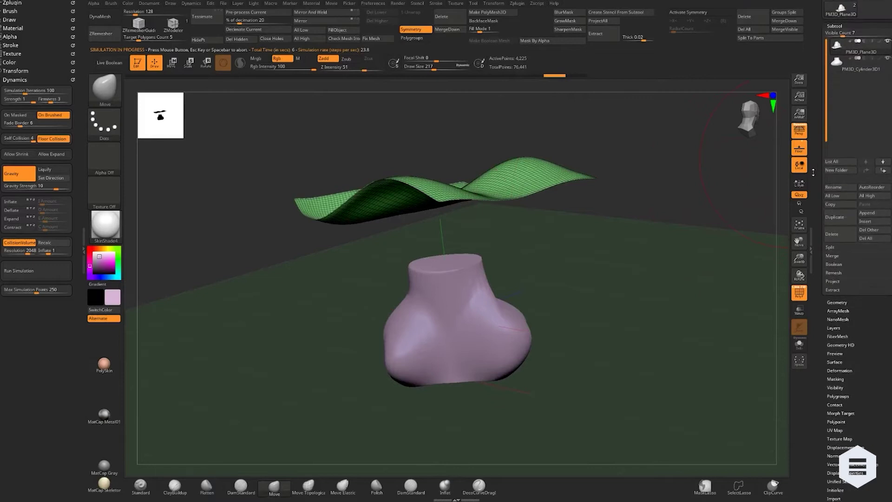
Enable Dynamic Subdiv for the sheet and enter a new Thickness value.
left_click(836, 301)
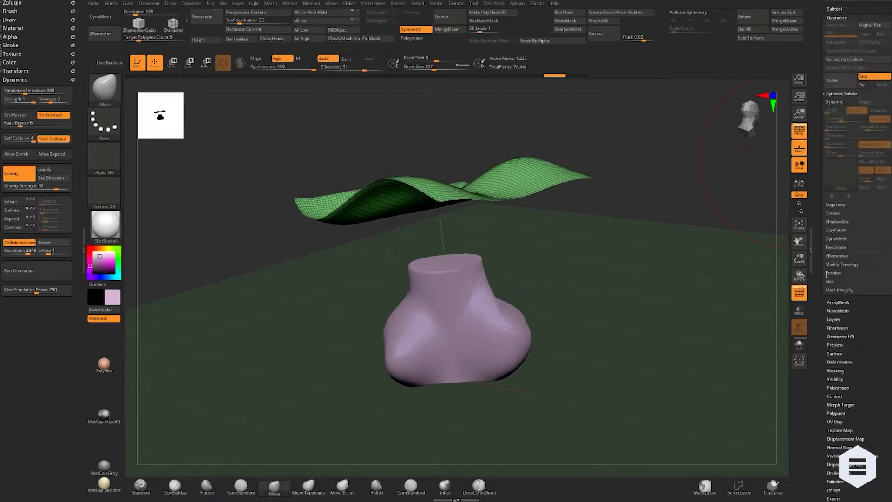
scroll(819, 297, "up", 3)
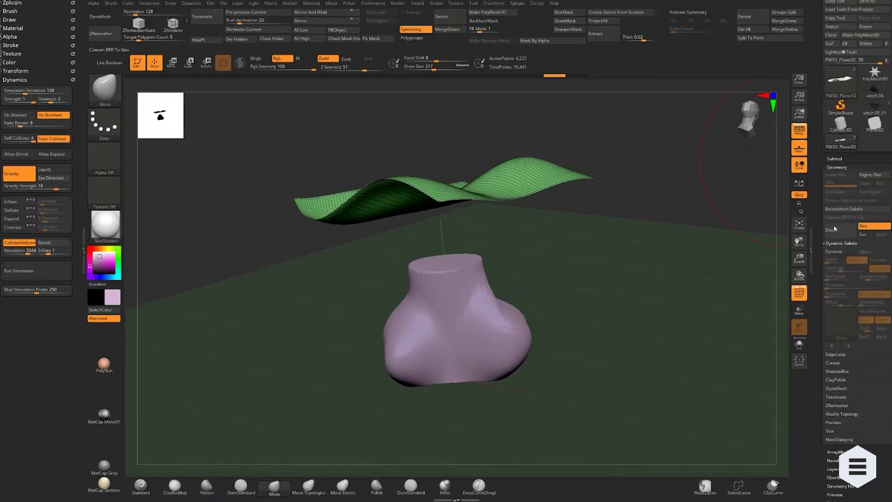
left_click(834, 252)
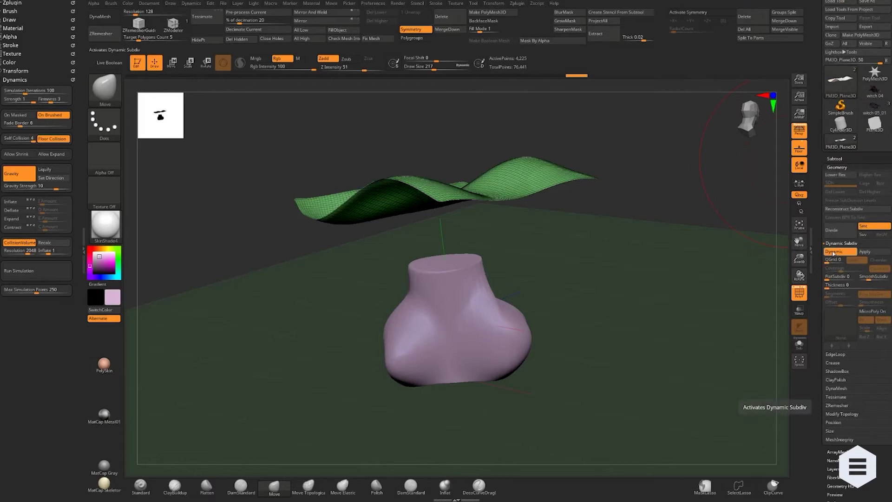
left_click(828, 285)
type("0.00025")
key("Return")
Turn off PolyFrame and raise the Thickness slider to make the sheet much thicker.
right_click_drag(551, 230, 609, 244, "ctrl")
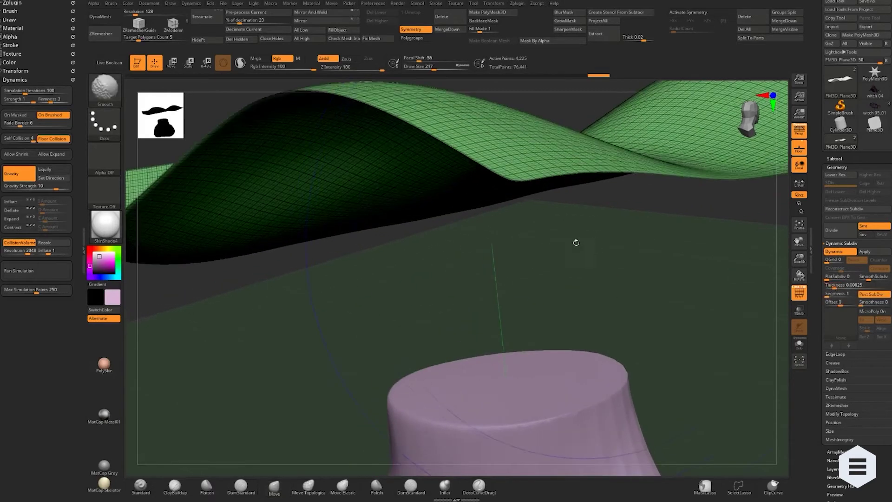
key("shift+f")
right_click_drag(573, 205, 530, 209, "alt")
left_click(831, 285)
left_click_drag(837, 285, 845, 285)
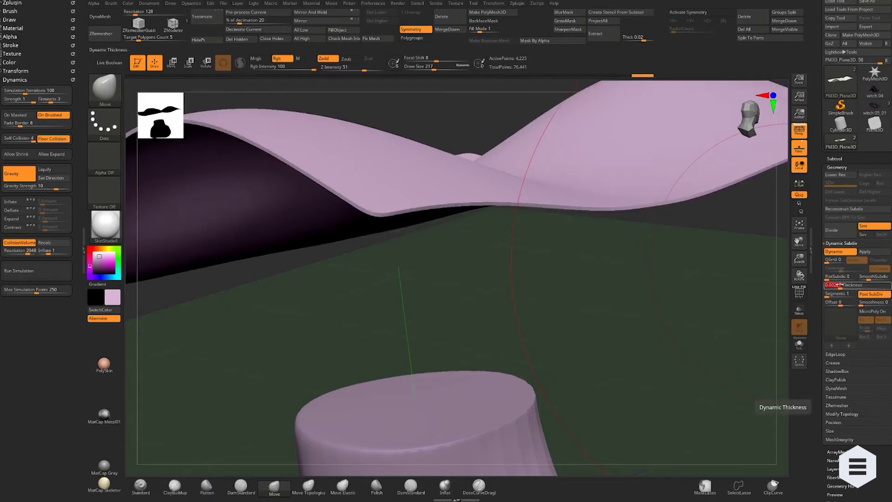
left_click_drag(845, 284, 839, 285)
Frame the thickened sheet and run the cloth simulation on it.
key("f")
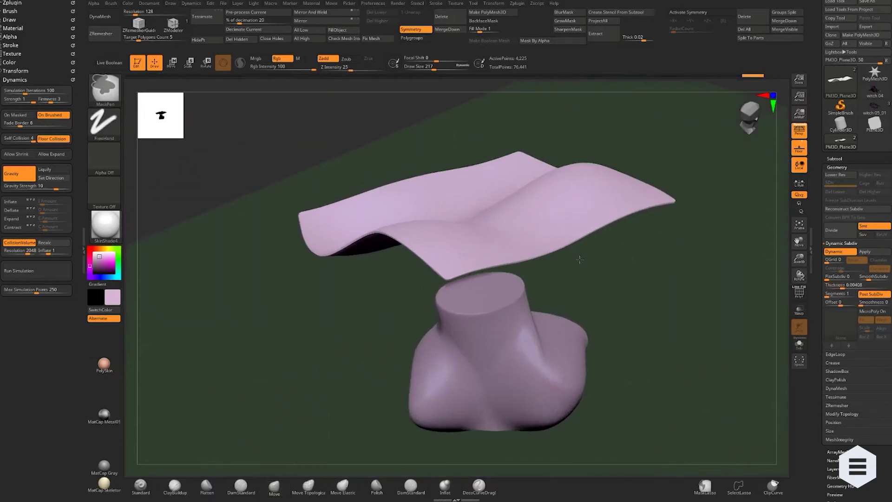
left_click_drag(573, 266, 512, 233)
left_click_drag(411, 219, 229, 184, "alt")
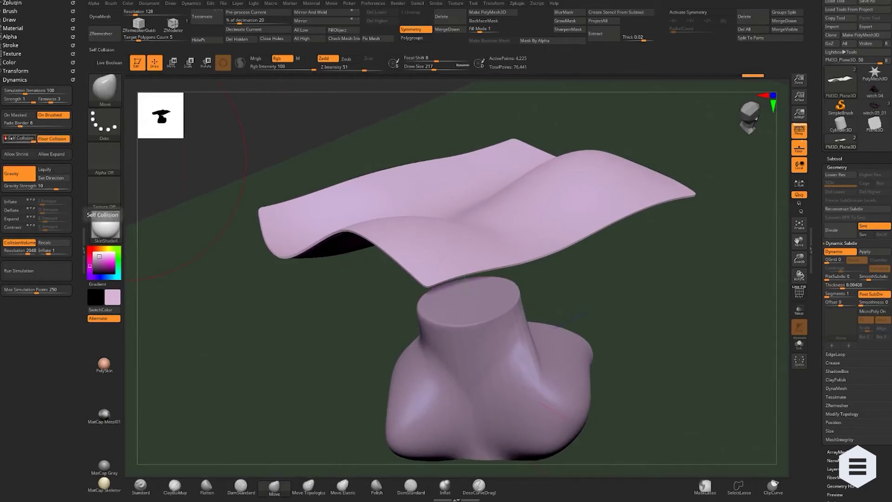
mouse_move(334, 291)
left_mouse_down()
mouse_move(363, 291)
mouse_move(307, 246)
left_mouse_up()
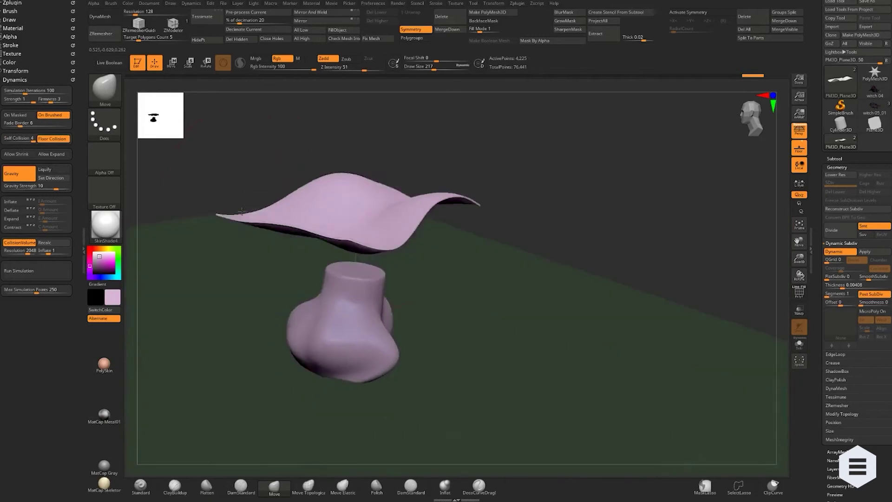
left_click_drag(307, 246, 309, 184)
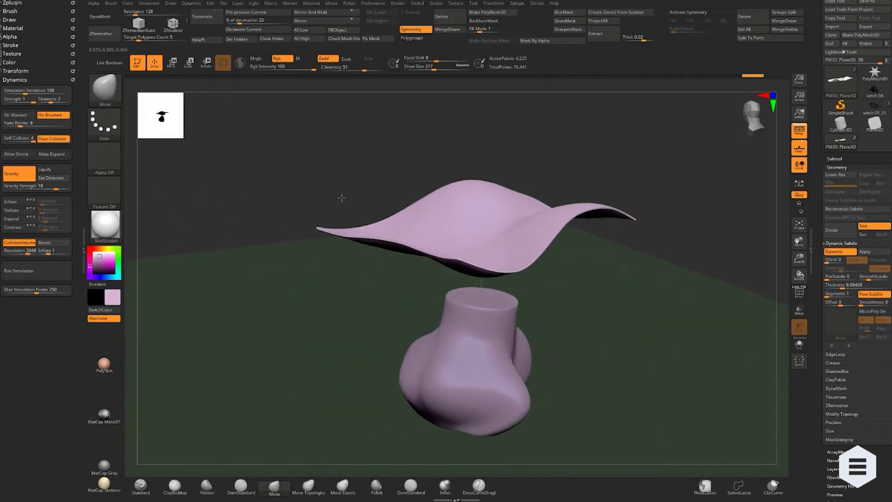
left_click(27, 271)
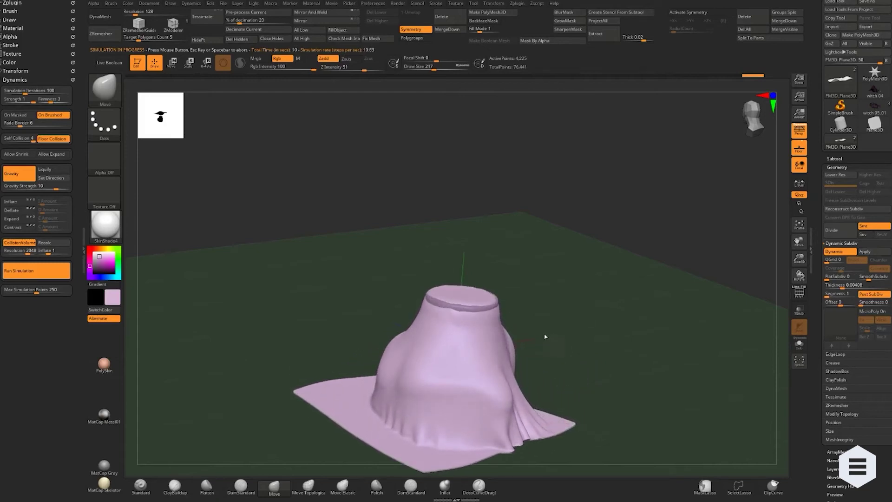
Orbit around the draped cloth and show the subtool list.
mouse_move(564, 342)
left_mouse_down()
mouse_move(549, 295)
mouse_move(754, 224)
left_mouse_up()
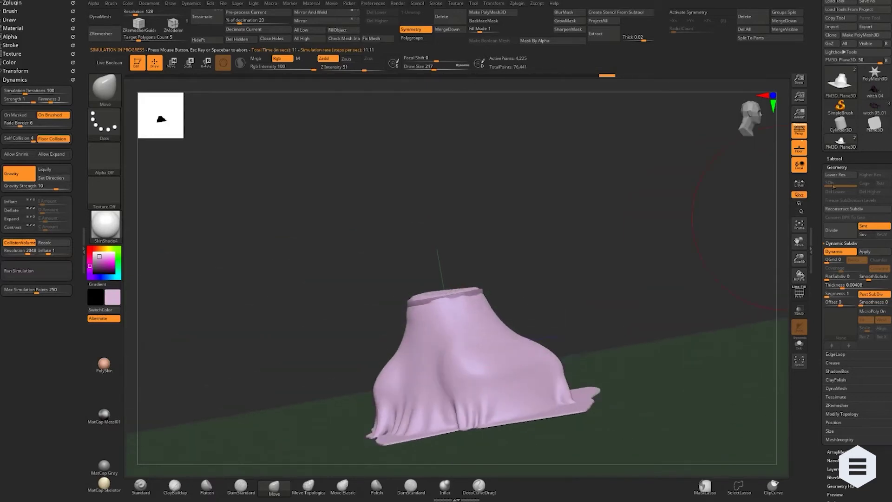
left_click(834, 159)
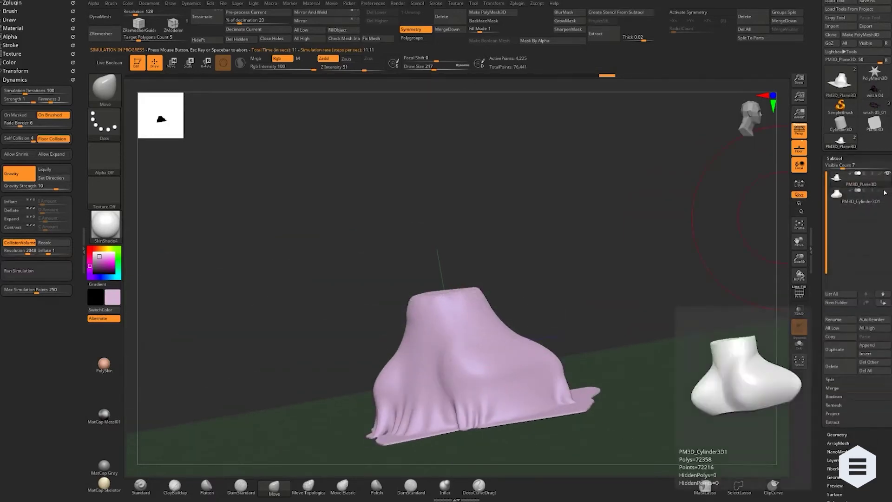
left_click_drag(627, 314, 537, 216)
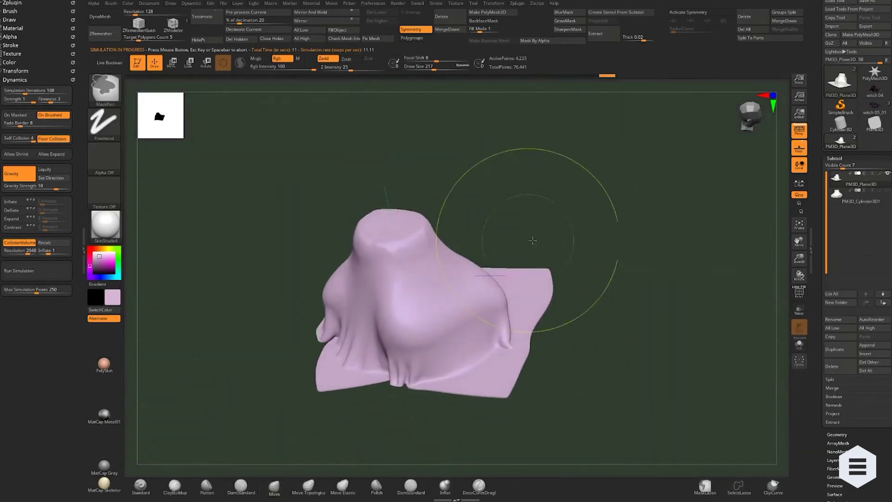
right_click_drag(537, 216, 553, 247, "ctrl")
mouse_move(555, 214)
left_mouse_down()
mouse_move(468, 226)
mouse_move(629, 205)
mouse_move(309, 179)
left_mouse_up()
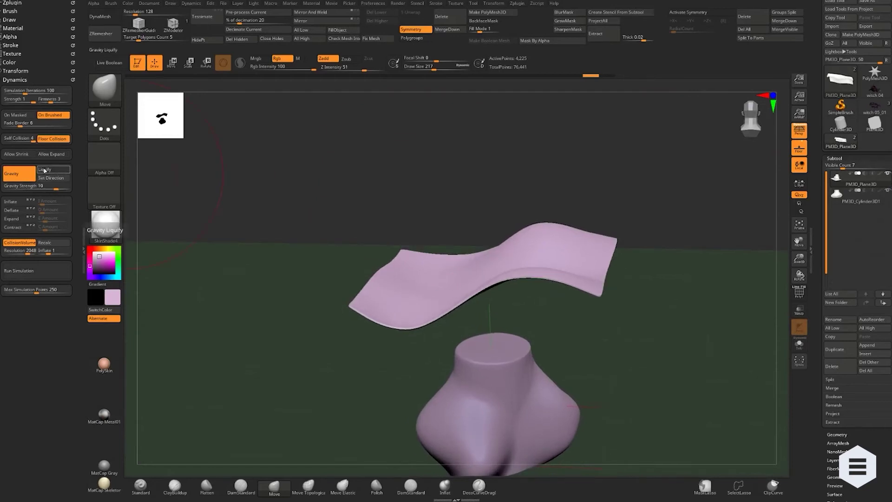
Lower the cloth Gravity Strength to 5 and run a brief simulation.
left_click_drag(401, 228, 426, 226)
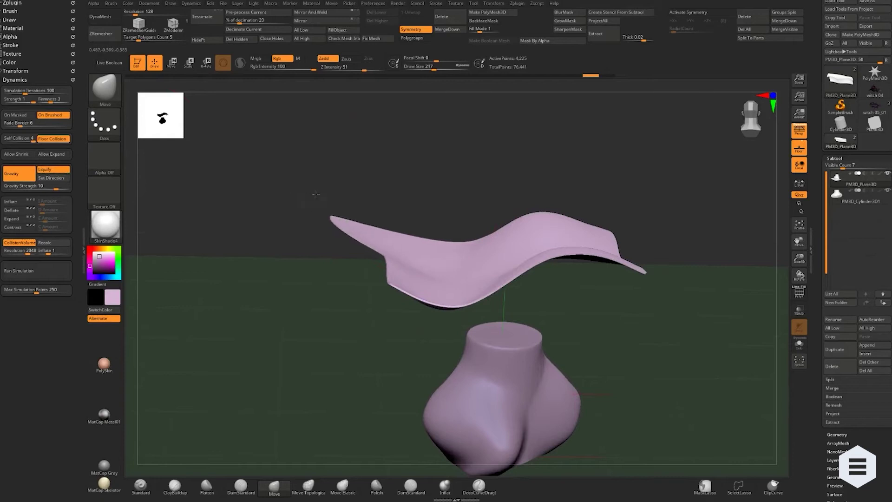
left_click_drag(351, 223, 392, 156)
right_click_drag(392, 156, 522, 195, "ctrl")
mouse_move(523, 195)
left_mouse_down()
mouse_move(397, 251)
mouse_move(500, 235)
mouse_move(407, 101)
left_mouse_up()
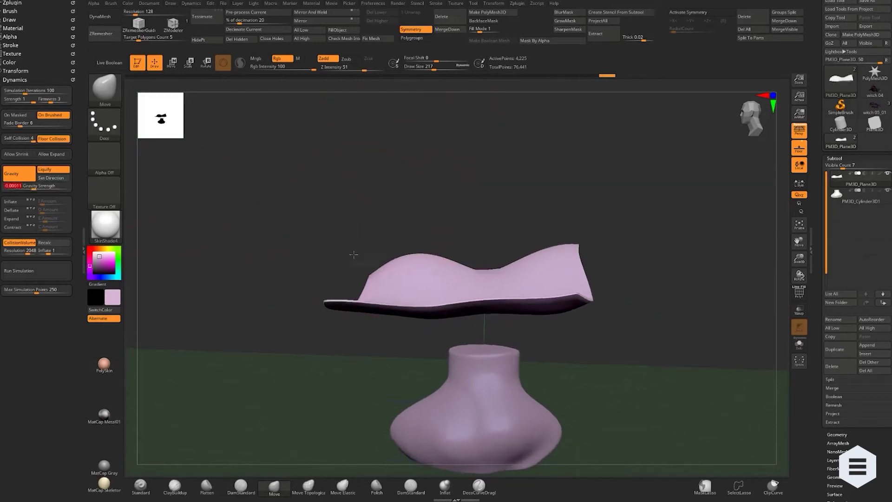
left_click_drag(359, 276, 340, 360)
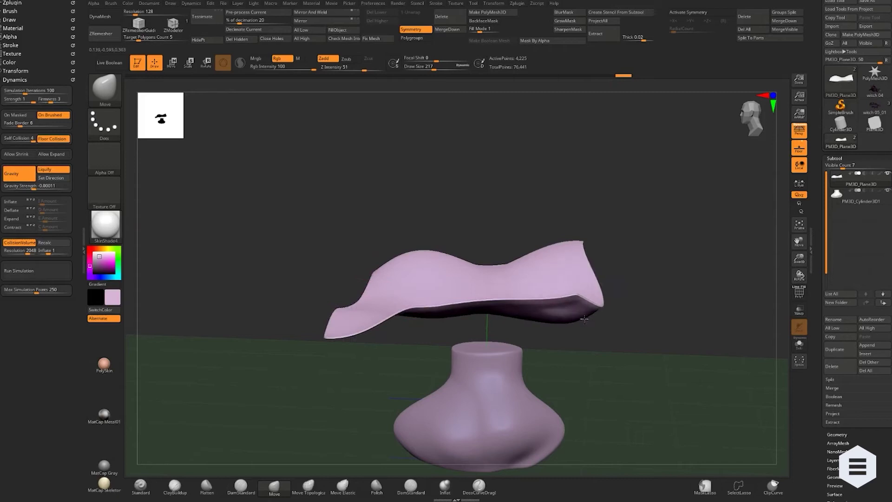
left_click_drag(432, 163, 355, 345)
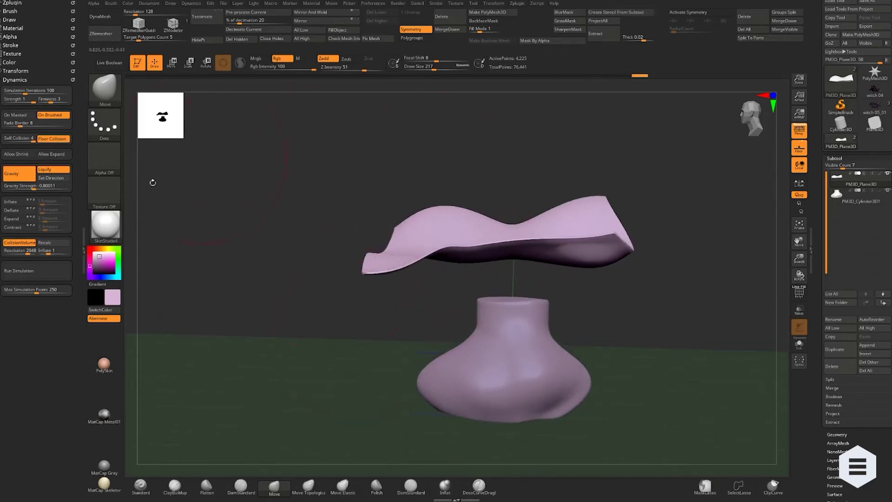
left_click(21, 273)
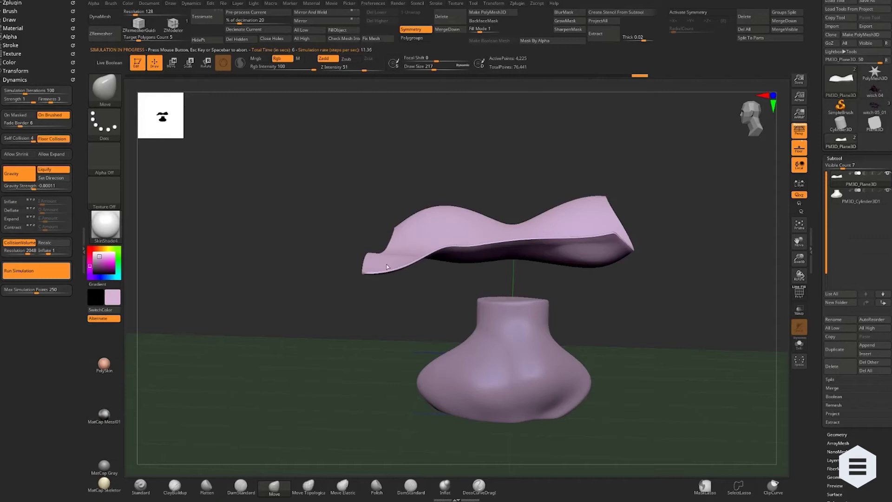
left_click_drag(519, 256, 649, 223)
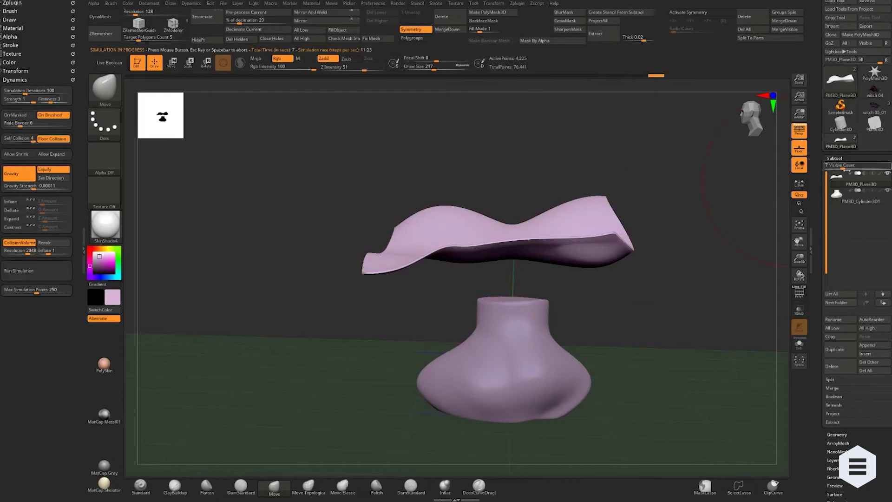
scroll(826, 323, "down", 3)
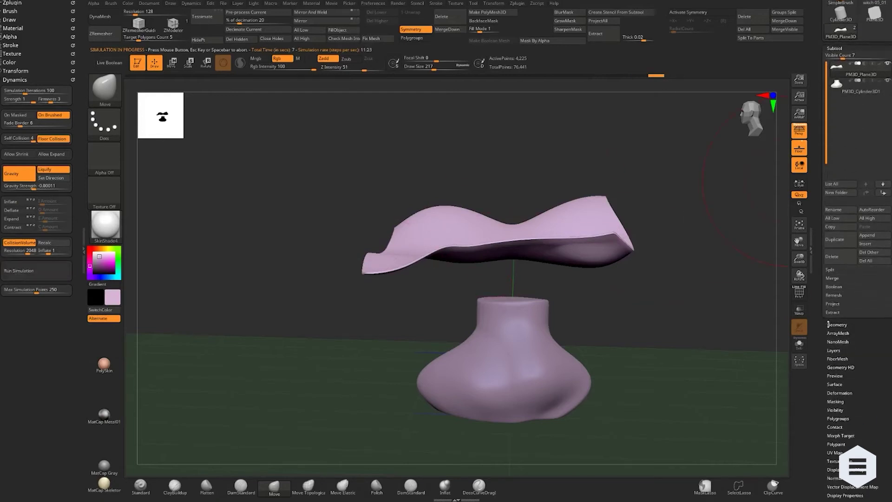
Turn Dynamic Subdiv off, run and stop the simulation, then turn Dynamic Subdiv back on.
left_click(832, 323)
scroll(836, 167, "up", 1)
left_click(838, 168)
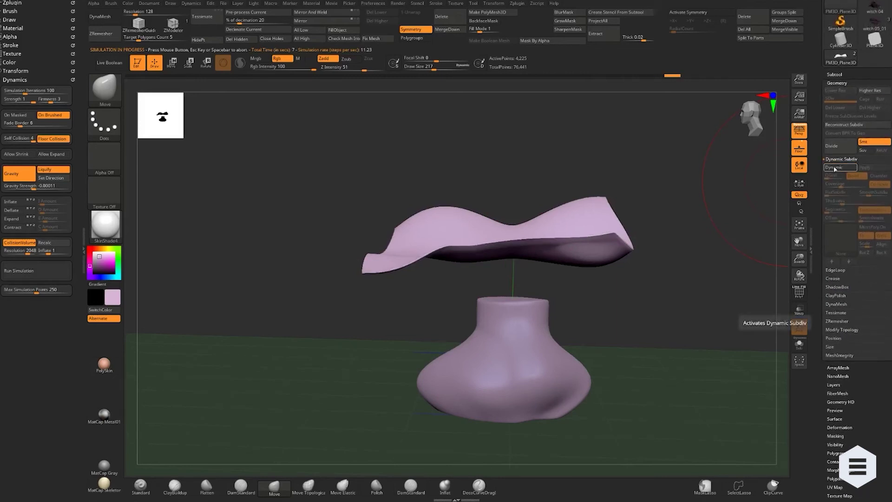
left_click(19, 271)
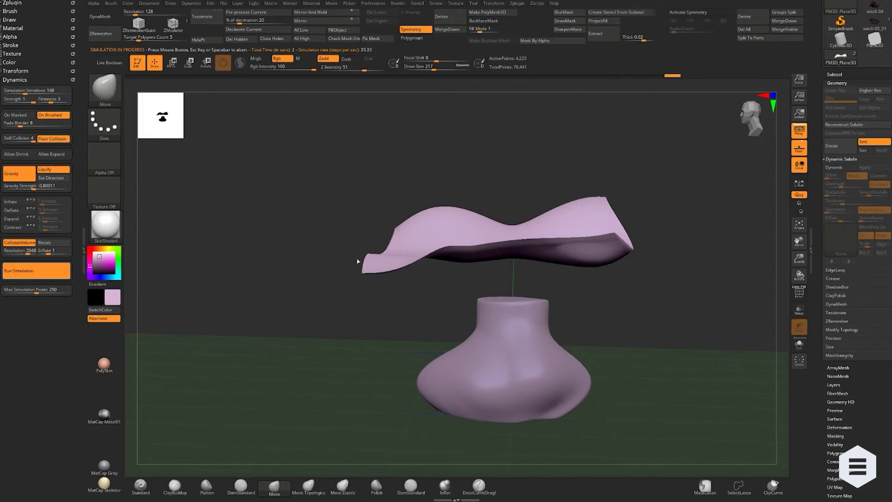
left_click(290, 258)
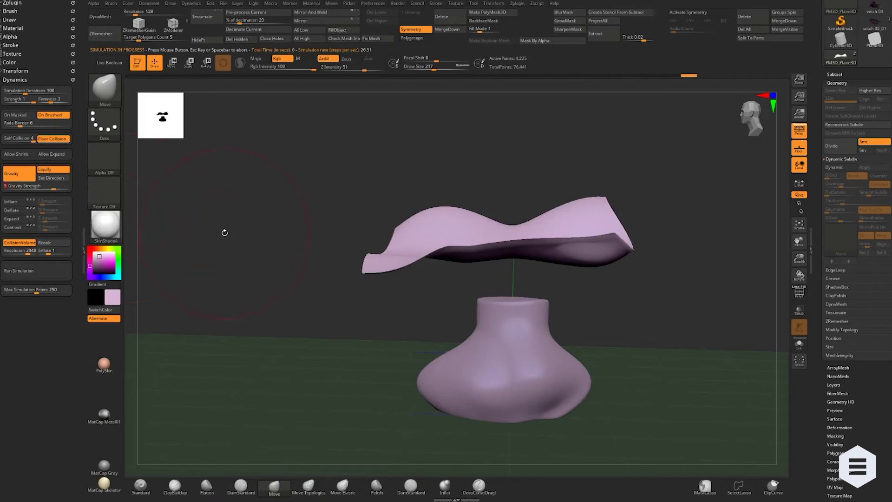
left_click(834, 168)
mouse_move(418, 307)
left_mouse_down()
mouse_move(390, 192)
mouse_move(302, 179)
left_mouse_up()
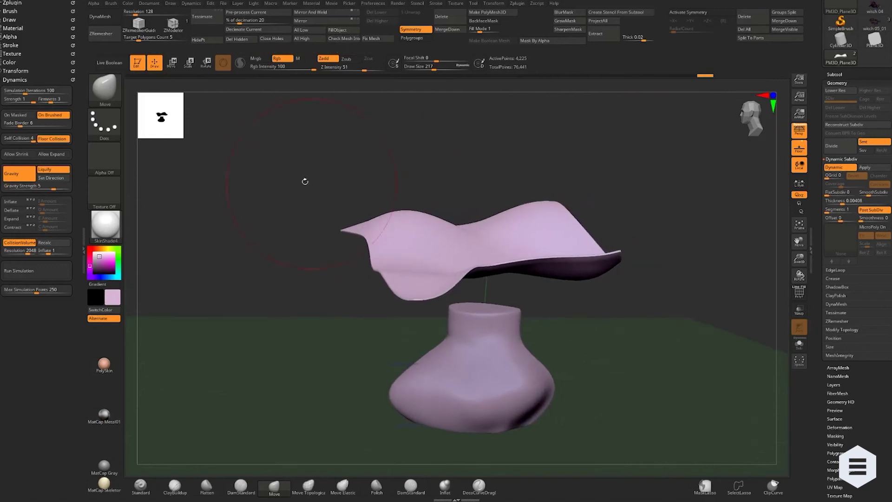
Run the cloth simulation and stop it once the cloth drapes over the vase.
left_click(17, 273)
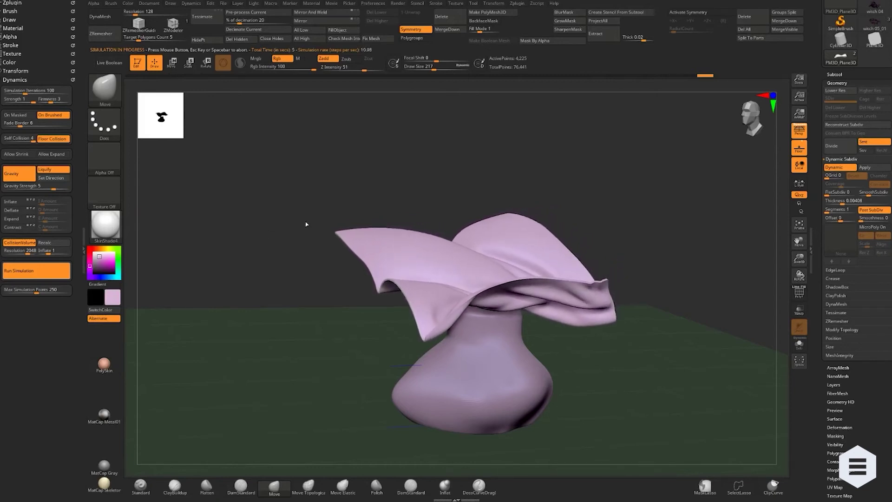
left_click(329, 208)
mouse_move(494, 193)
left_mouse_down()
mouse_move(460, 144)
mouse_move(410, 200)
mouse_move(408, 150)
mouse_move(443, 151)
mouse_move(413, 166)
mouse_move(474, 166)
left_mouse_up()
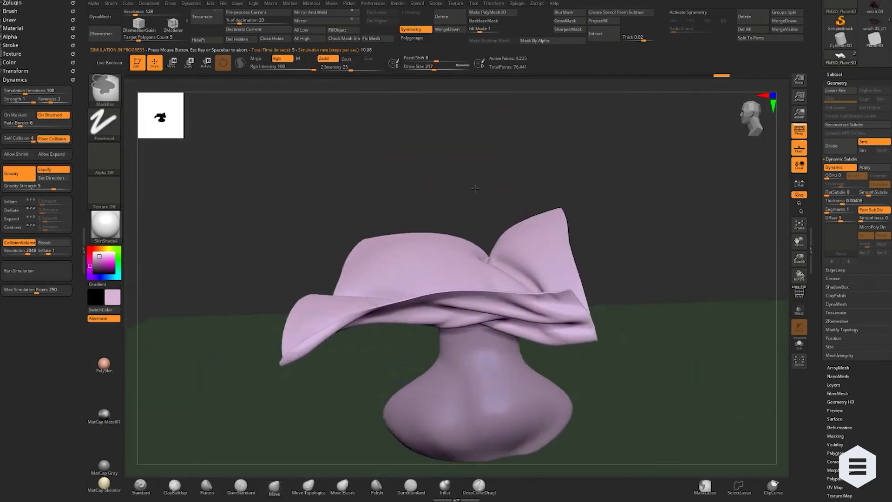
mouse_move(417, 158)
left_mouse_down()
mouse_move(421, 233)
mouse_move(418, 170)
mouse_move(418, 199)
mouse_move(428, 175)
mouse_move(384, 187)
mouse_move(383, 151)
mouse_move(624, 167)
left_mouse_up()
Hide the Cylinder subtool and inspect the settled, twisted folds.
left_click(839, 75)
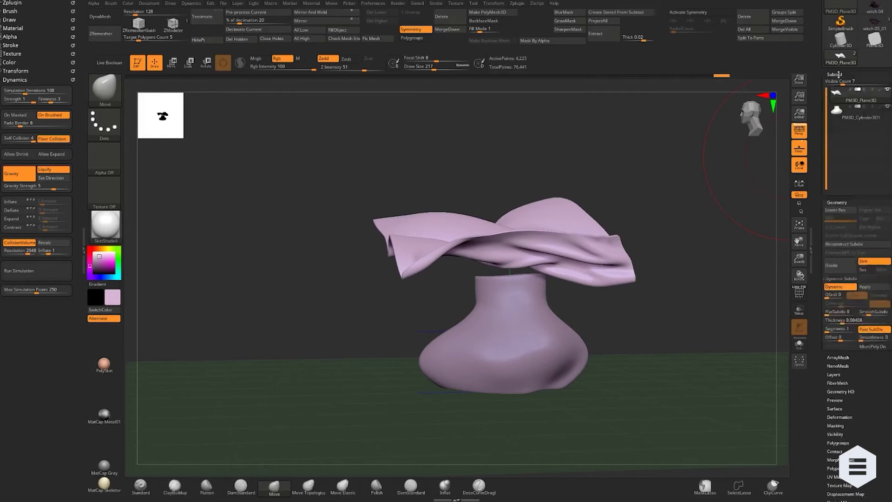
left_click(887, 110)
mouse_move(667, 209)
left_mouse_down()
mouse_move(630, 260)
mouse_move(574, 278)
mouse_move(542, 360)
mouse_move(320, 260)
left_mouse_up()
mouse_move(221, 165)
left_mouse_down()
mouse_move(286, 223)
mouse_move(370, 199)
left_mouse_up()
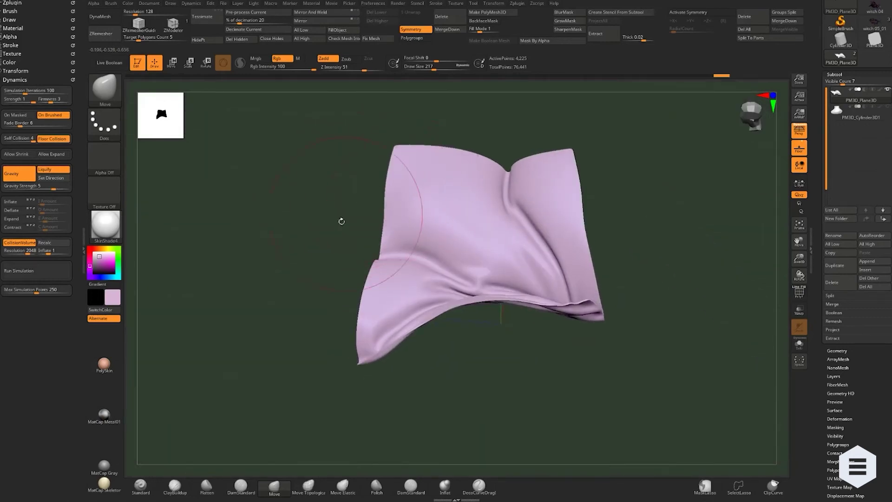
mouse_move(310, 183)
left_mouse_down()
mouse_move(308, 224)
mouse_move(203, 211)
left_mouse_up()
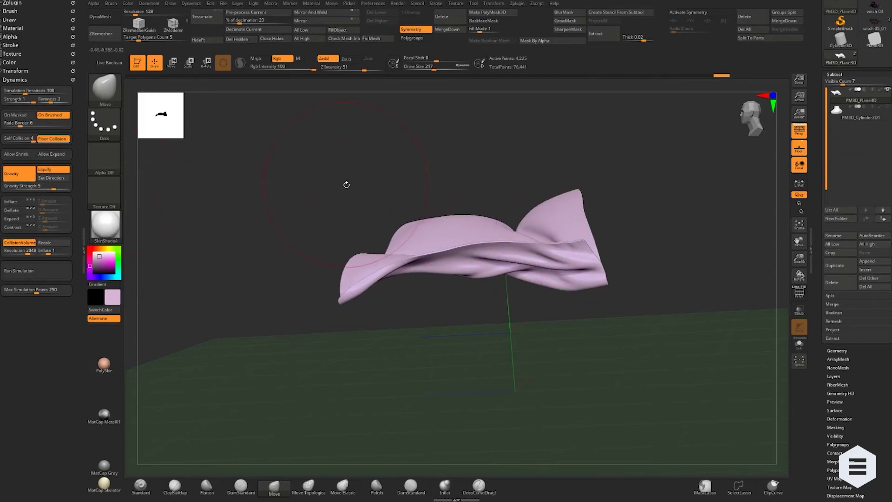
left_click_drag(348, 184, 433, 218)
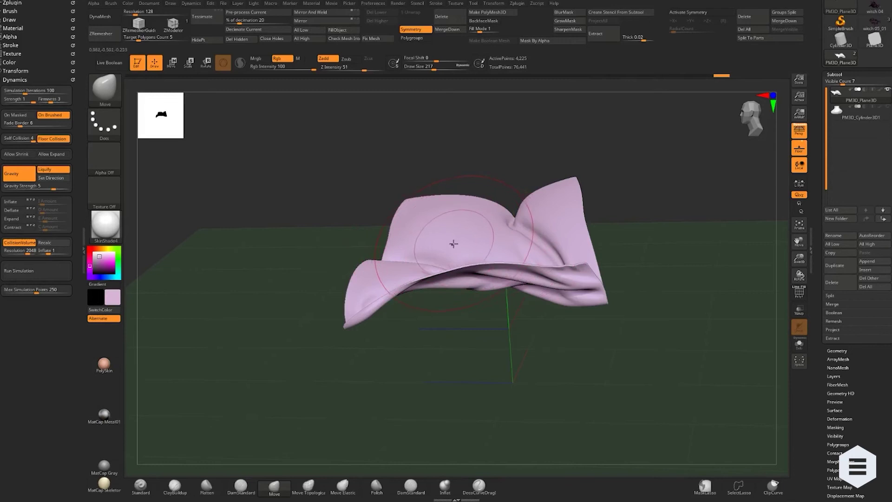
Select the ClothSlide brush from the B, C brush picker.
key("b")
key("c")
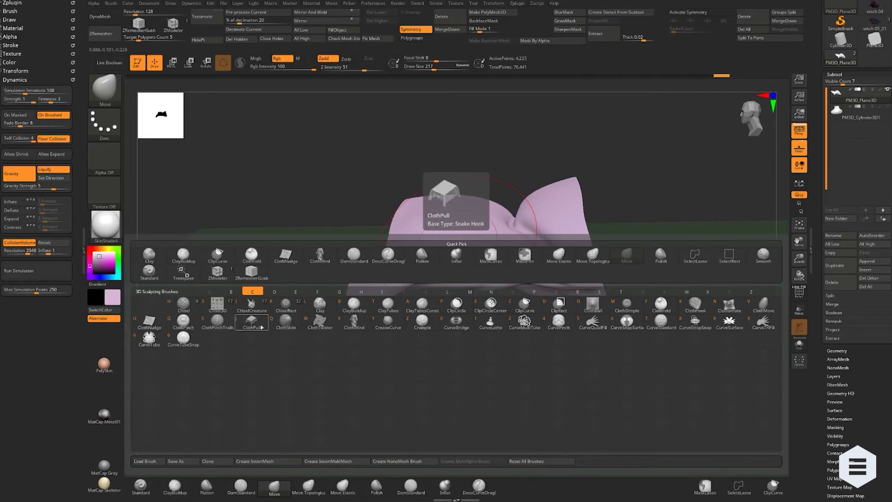
left_click(285, 323)
left_click_drag(319, 193, 310, 175)
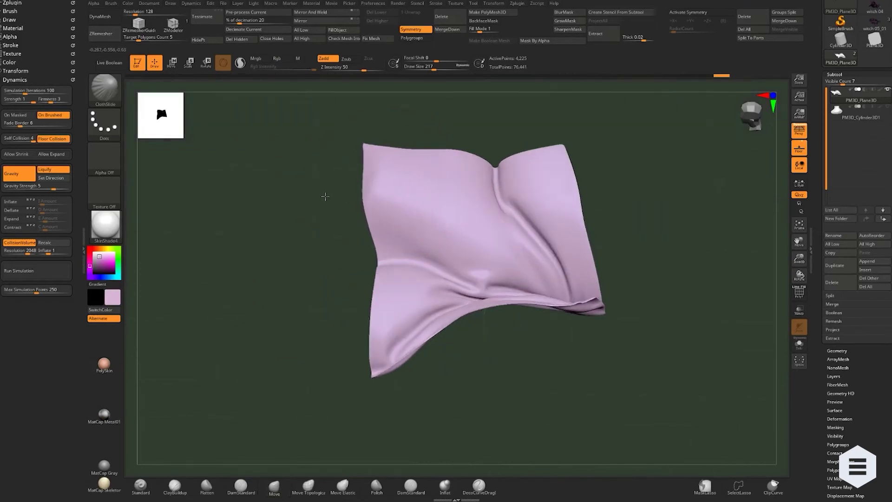
Pull the cloth's top-left corner out and stretch the right flap downward.
mouse_move(313, 208)
left_mouse_down()
mouse_move(334, 160)
mouse_move(385, 173)
left_mouse_up()
mouse_move(323, 156)
left_mouse_down()
mouse_move(299, 140)
mouse_move(512, 178)
mouse_move(539, 160)
left_mouse_up()
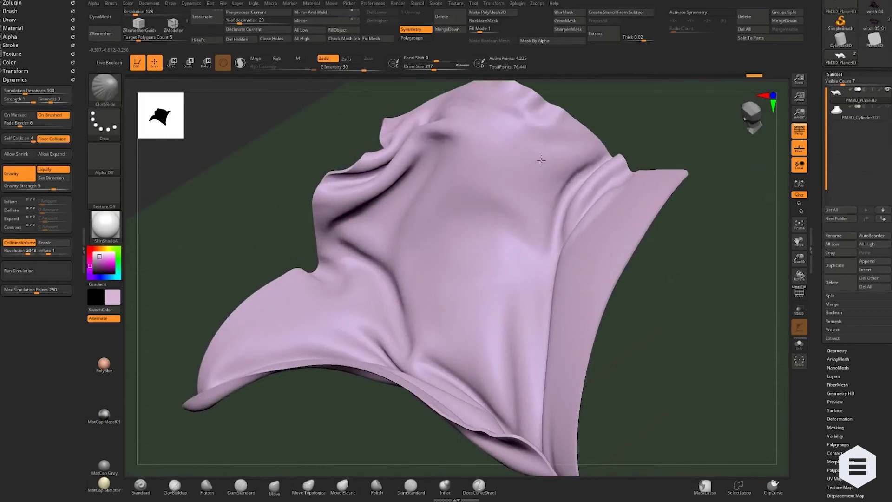
scroll(551, 192, "down", 3)
left_click_drag(599, 209, 685, 229)
left_click_drag(680, 265, 683, 315)
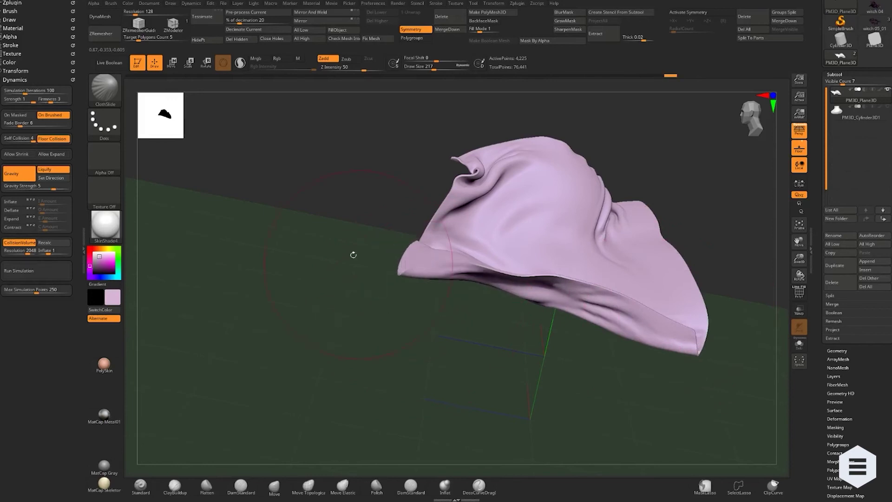
Slide the folds along the cloth's lower right edge.
mouse_move(348, 245)
left_mouse_down()
mouse_move(323, 229)
mouse_move(306, 307)
left_mouse_up()
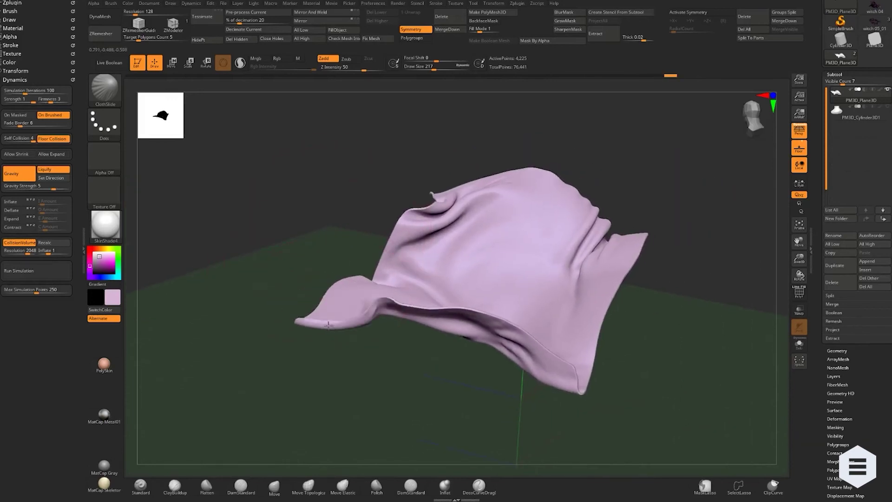
left_click_drag(275, 280, 426, 285)
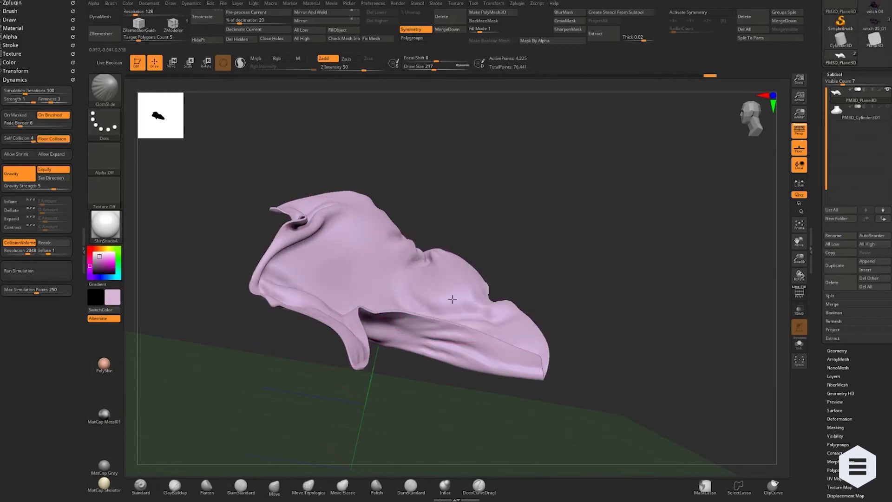
left_click_drag(363, 283, 423, 312)
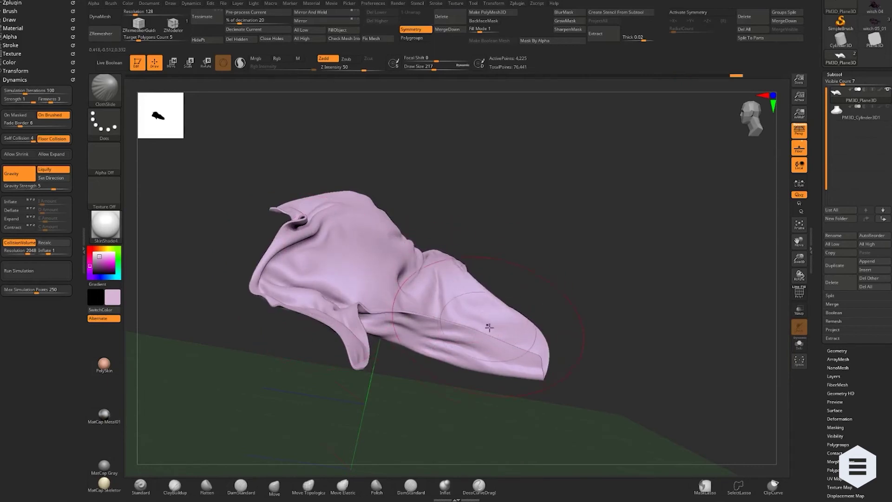
mouse_move(564, 328)
left_mouse_down()
mouse_move(530, 293)
mouse_move(580, 281)
left_mouse_up()
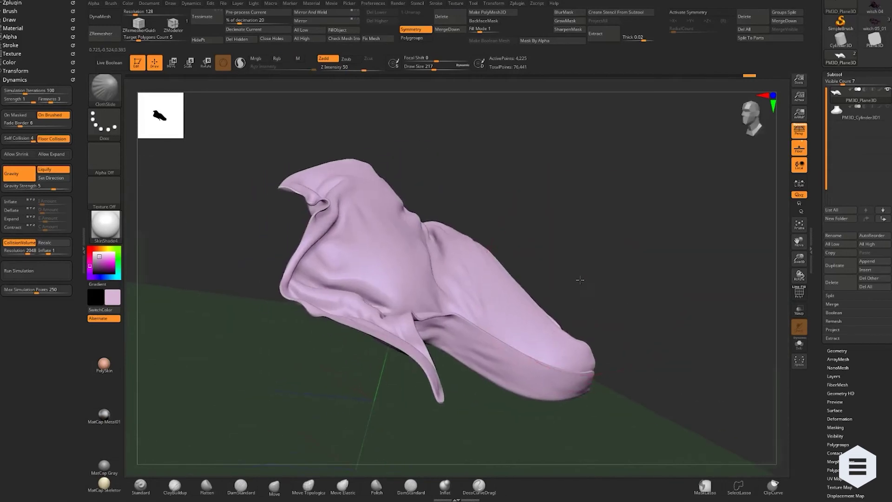
left_click_drag(580, 282, 450, 269)
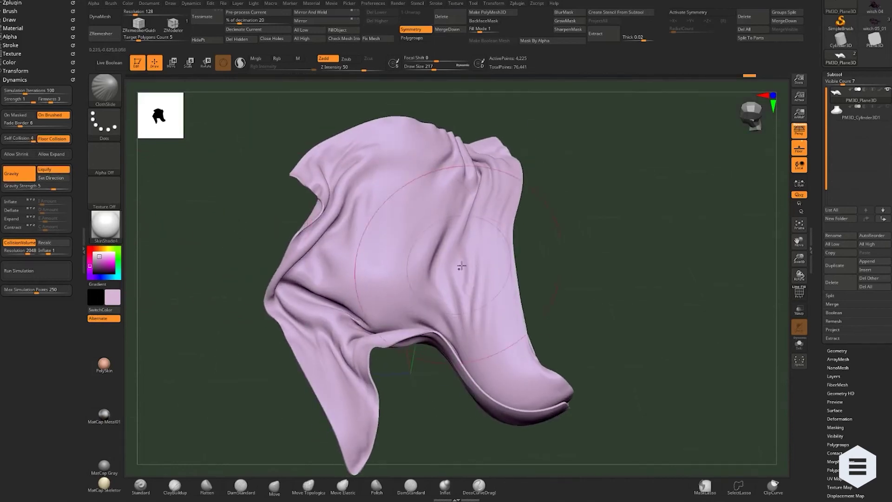
Select the ClothNudge brush and nudge the folds near the cloth's top-right.
key("b")
key("Escape")
key("b")
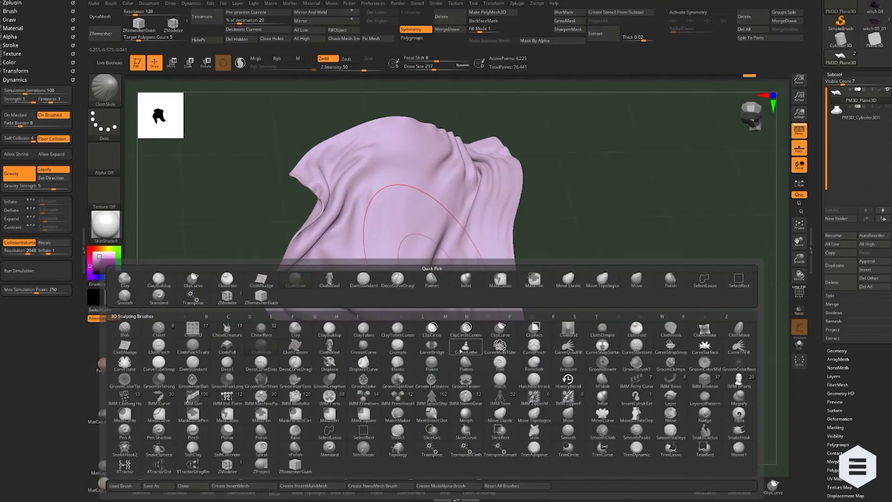
key("c")
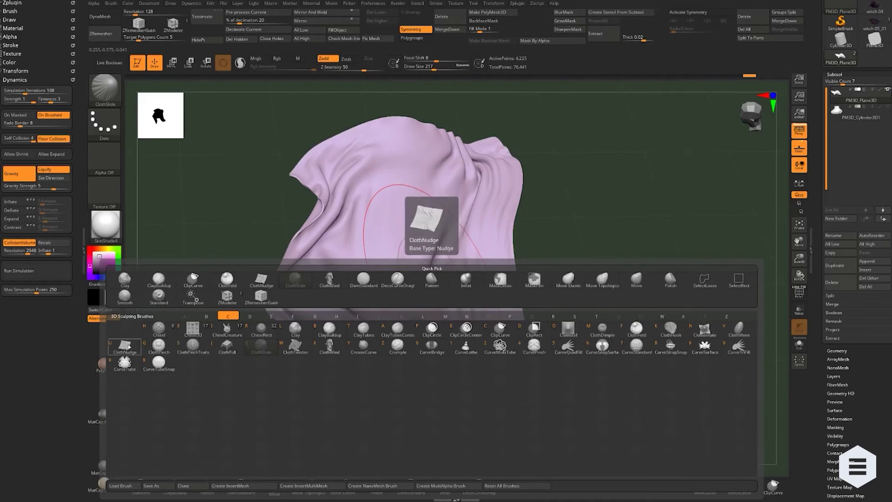
key("u")
left_click_drag(465, 234, 445, 245)
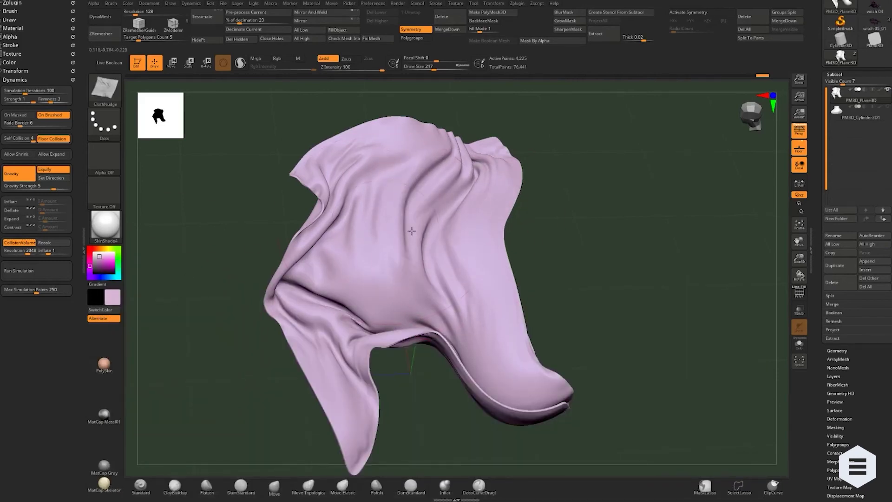
Reshape the cloth's right lobe with ClothNudge.
mouse_move(445, 246)
right_mouse_down()
mouse_move(304, 247)
mouse_move(448, 219)
mouse_move(520, 239)
right_mouse_up()
left_click_drag(521, 238, 593, 265)
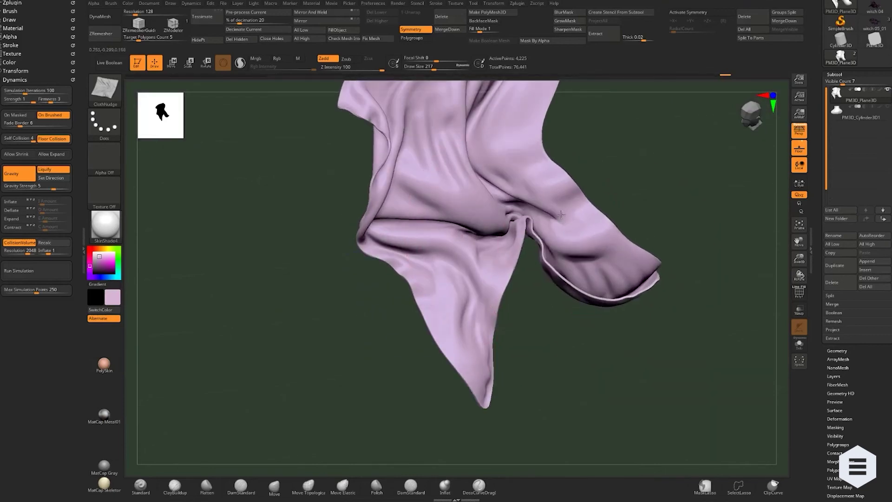
left_click_drag(593, 265, 571, 325)
mouse_move(572, 324)
right_mouse_down()
mouse_move(595, 288)
mouse_move(470, 309)
right_mouse_up()
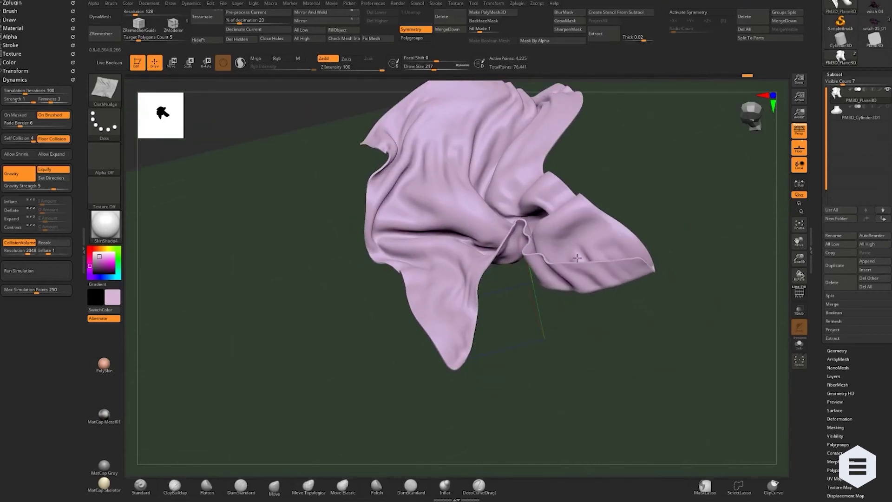
Orbit around the rumpled cloth to inspect its crossing folds from several angles.
right_click_drag(456, 267, 237, 205)
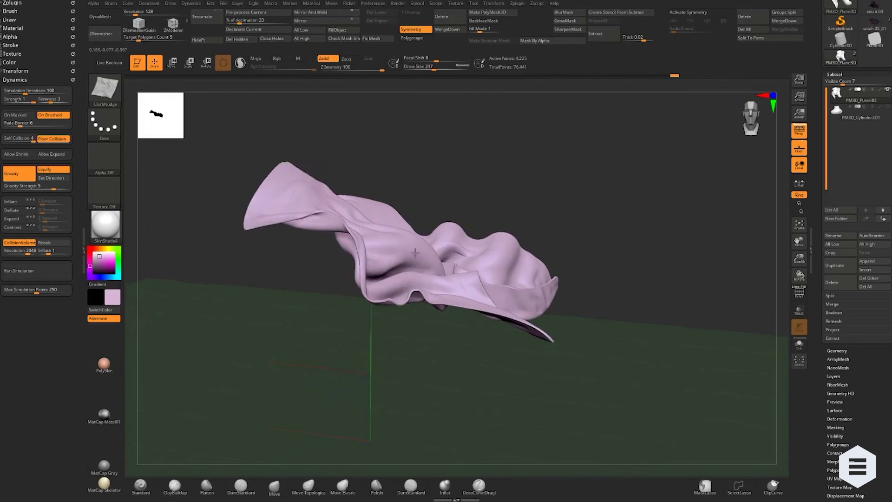
right_click_drag(237, 206, 442, 216)
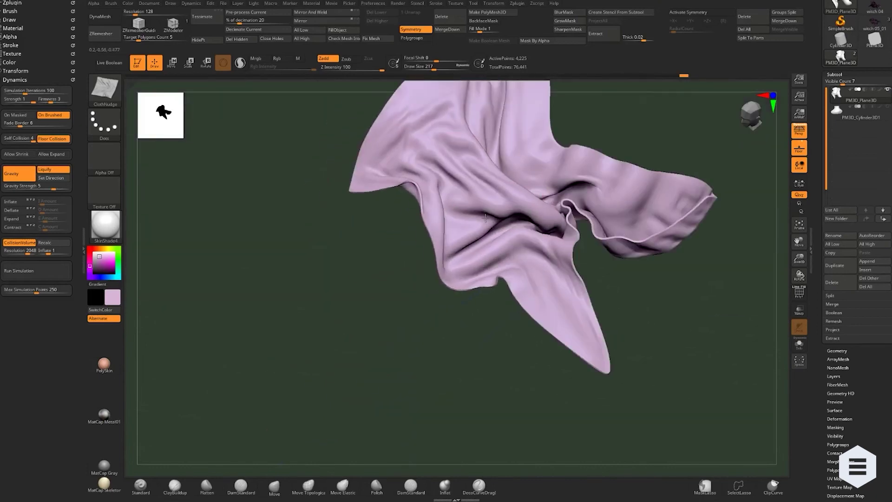
right_click_drag(391, 279, 541, 201)
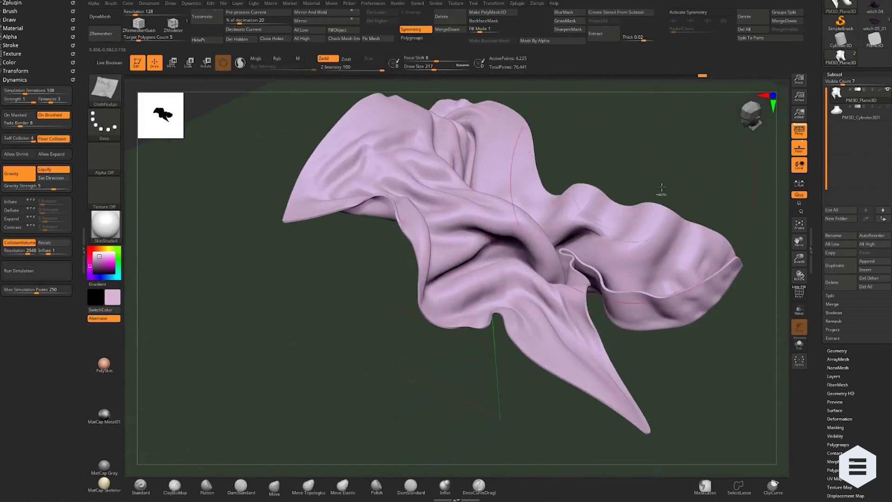
mouse_move(540, 201)
right_mouse_down()
mouse_move(583, 166)
mouse_move(200, 183)
mouse_move(432, 190)
right_mouse_up()
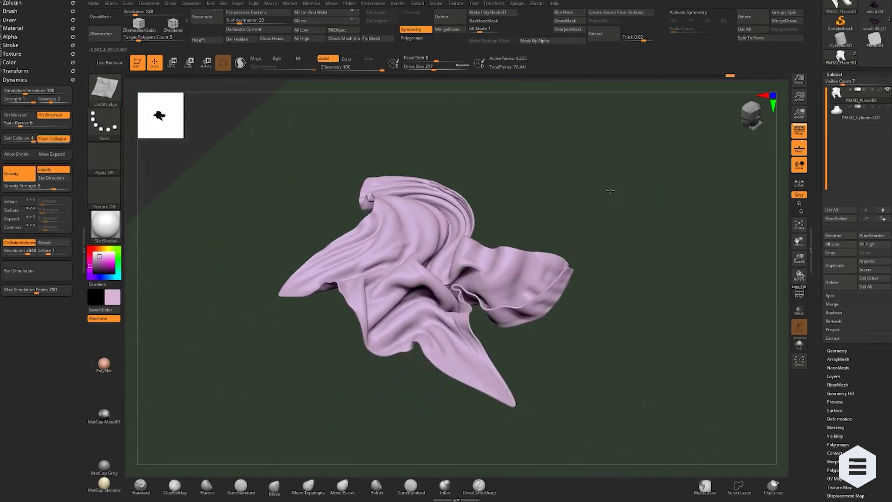
mouse_move(387, 202)
right_mouse_down()
mouse_move(607, 200)
mouse_move(588, 182)
mouse_move(698, 122)
right_mouse_up()
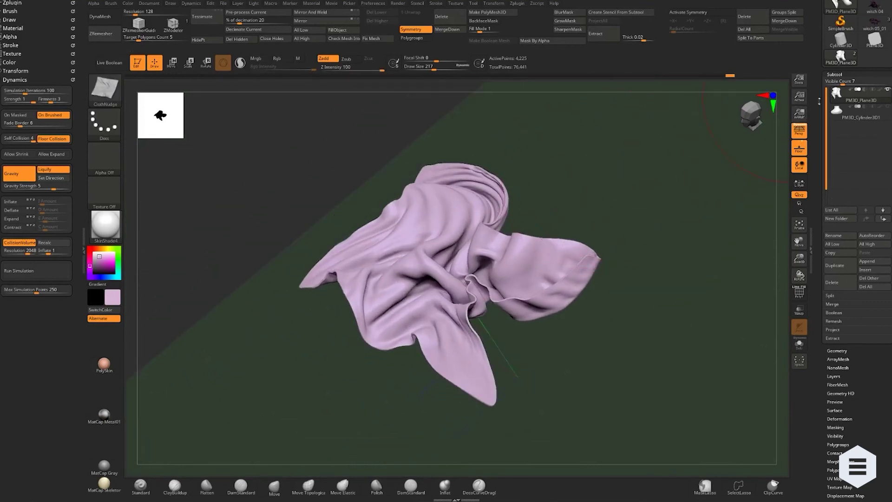
left_click_drag(821, 100, 816, 146)
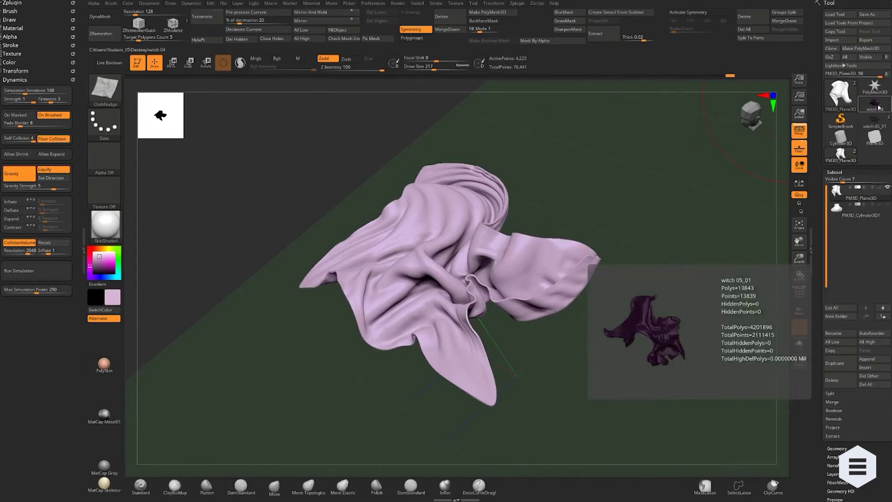
Switch to the witch 05_01 model and turn it to a side view.
left_click(873, 122)
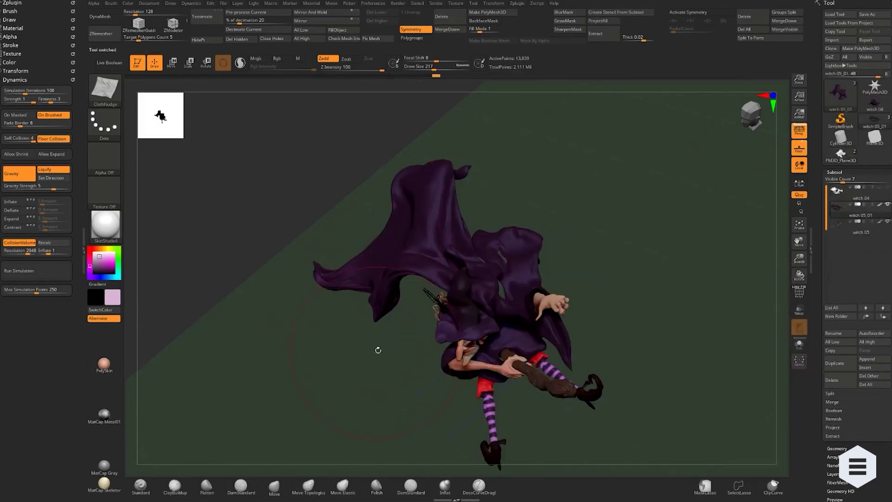
left_click_drag(381, 345, 401, 302)
mouse_move(303, 262)
left_mouse_down()
mouse_move(385, 281)
mouse_move(428, 225)
mouse_move(774, 142)
left_mouse_up()
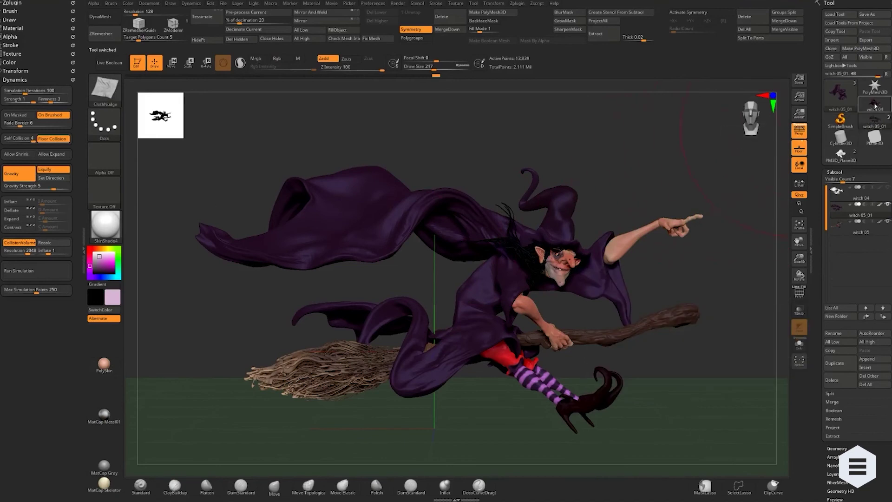
Switch to witch 04 and frame it to inspect the face and broom.
left_click(873, 104)
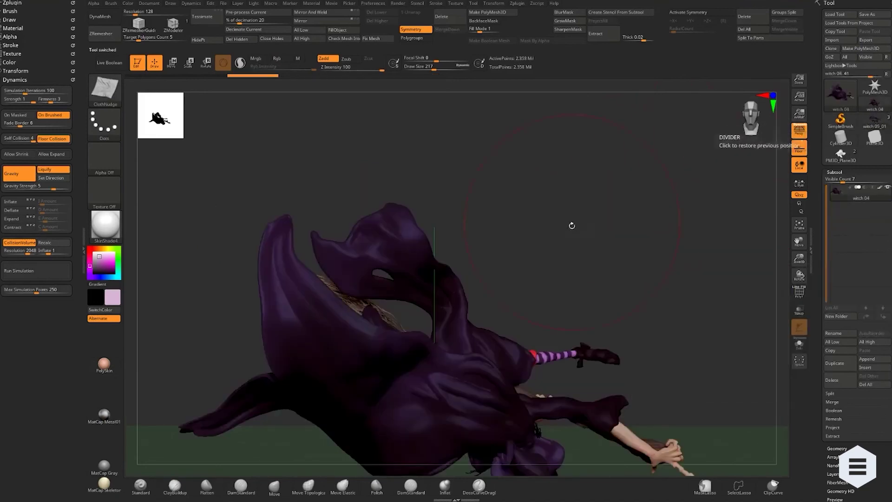
mouse_move(573, 225)
left_mouse_down()
mouse_move(558, 167)
mouse_move(507, 128)
left_mouse_up()
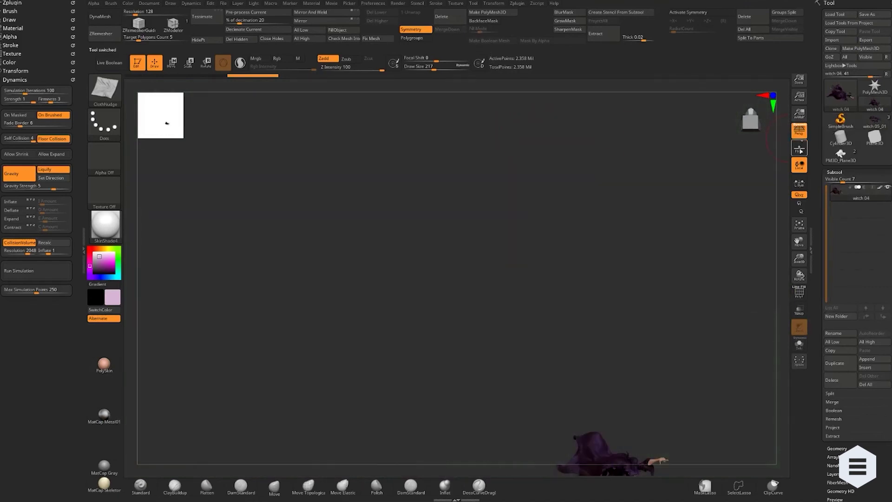
key("f")
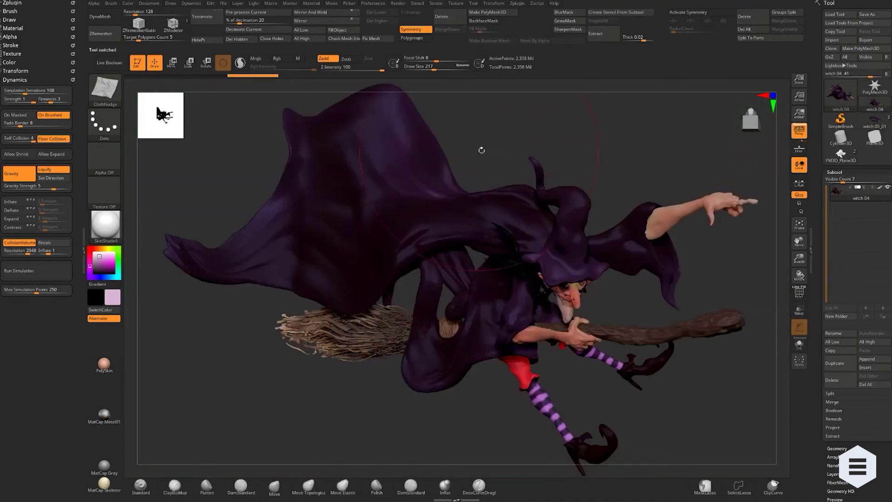
mouse_move(481, 150)
left_mouse_down()
mouse_move(461, 149)
mouse_move(464, 206)
mouse_move(461, 129)
mouse_move(856, 138)
left_mouse_up()
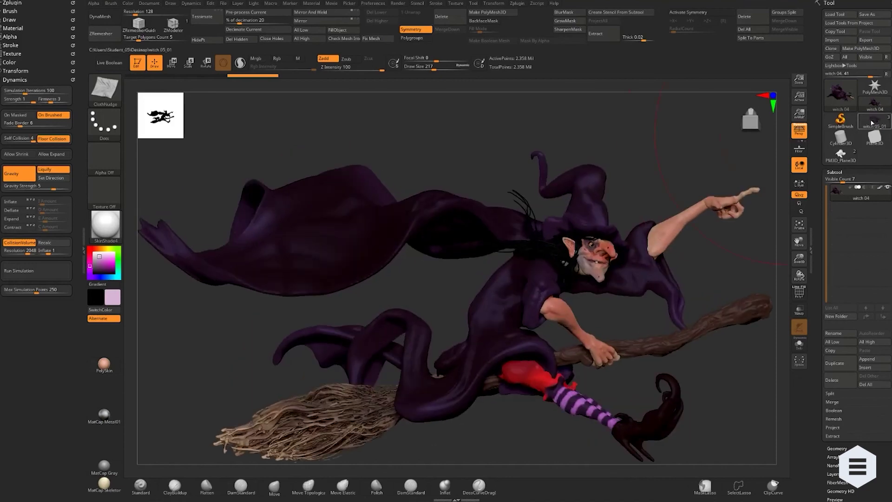
Return to witch 05_01, turn it upright, and hide its polypaint colours.
left_click(872, 122)
mouse_move(383, 195)
left_mouse_down()
mouse_move(398, 213)
mouse_move(870, 179)
left_mouse_up()
left_click(877, 206)
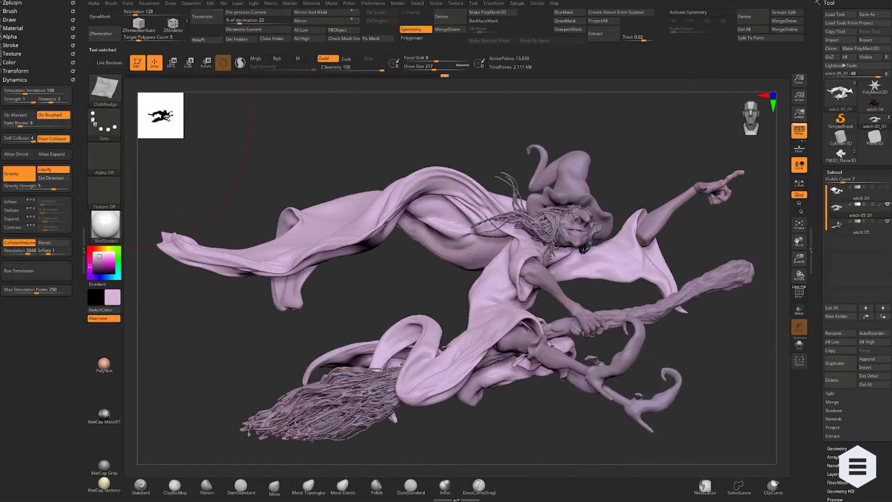
Apply the PolySkin material to the witch, then mask the whole model and clear the mask.
left_click(107, 225)
left_click(354, 233)
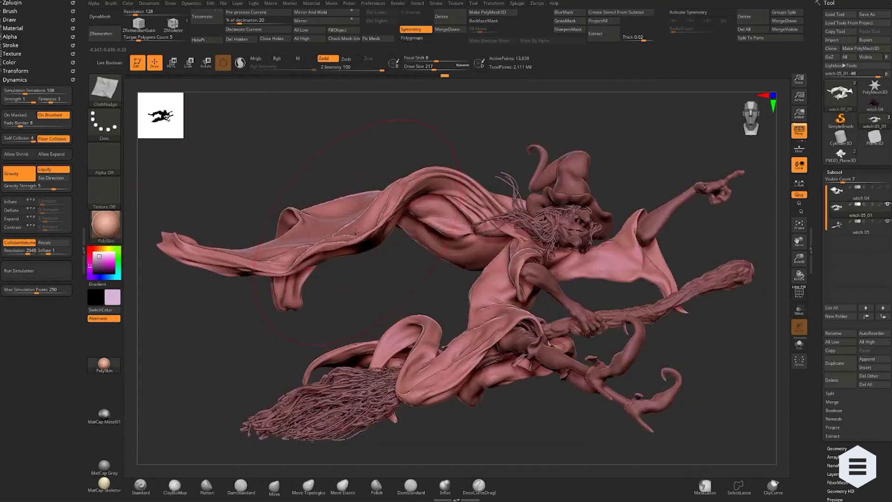
left_click_drag(370, 138, 141, 231)
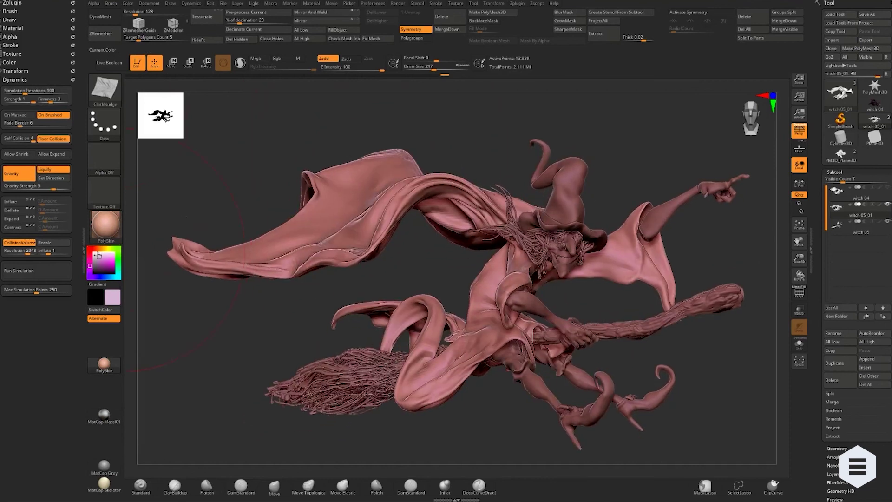
left_click(258, 162, "ctrl")
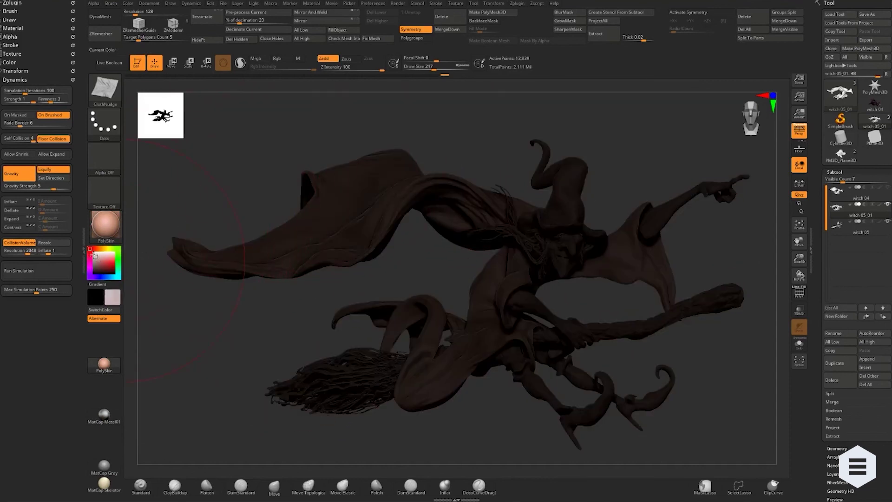
left_click(191, 272, "ctrl")
mouse_move(484, 143)
left_mouse_down()
mouse_move(368, 182)
mouse_move(448, 165)
mouse_move(435, 216)
left_mouse_up()
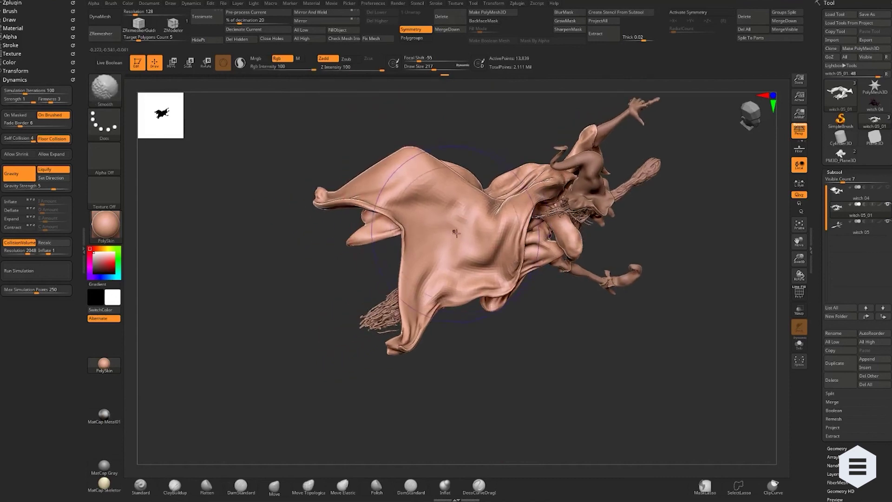
Briefly show PolyFrame on the witch's robe, then hide it again.
key("shift+f")
right_click_drag(459, 233, 557, 270, "ctrl")
left_click_drag(593, 360, 584, 305)
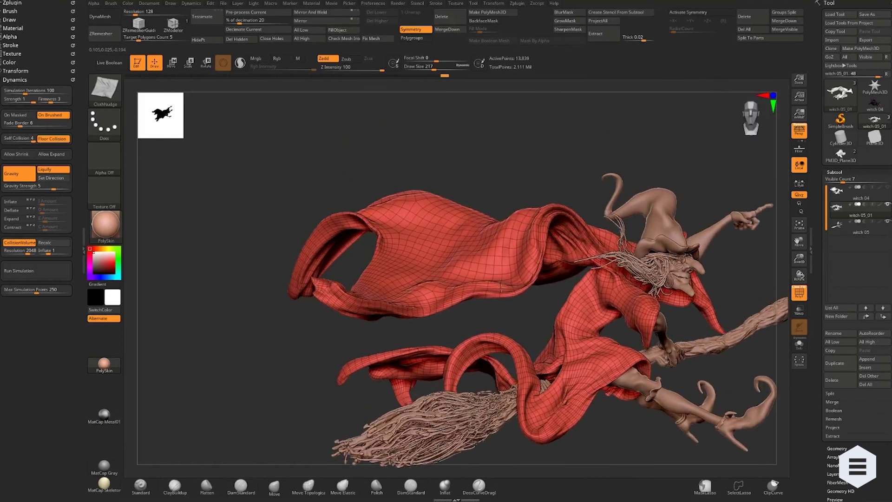
mouse_move(584, 304)
right_mouse_down()
mouse_move(318, 210)
mouse_move(339, 251)
right_mouse_up()
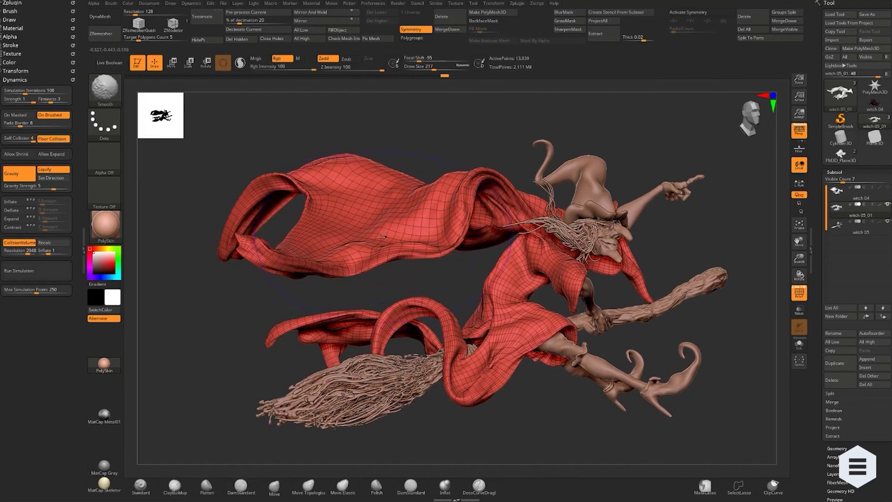
key("shift+f")
right_click_drag(343, 232, 362, 222)
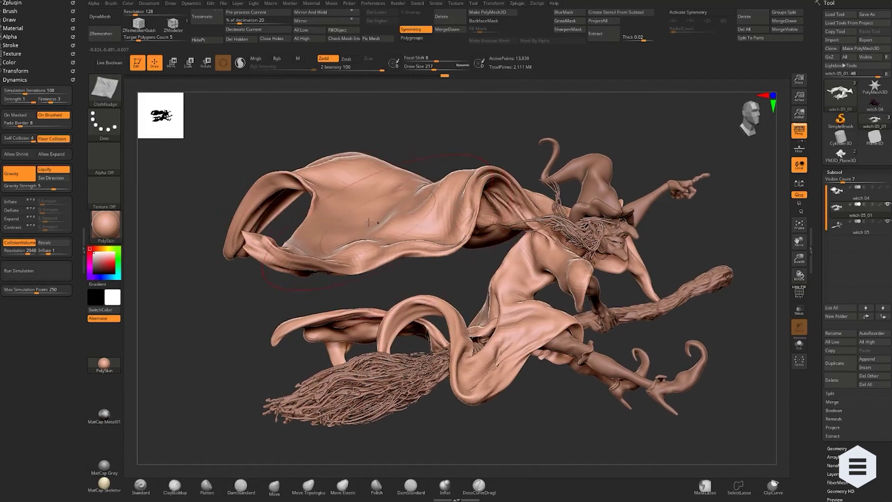
Pick the Move brush and pull the witch's left cloak tip upward.
key("b")
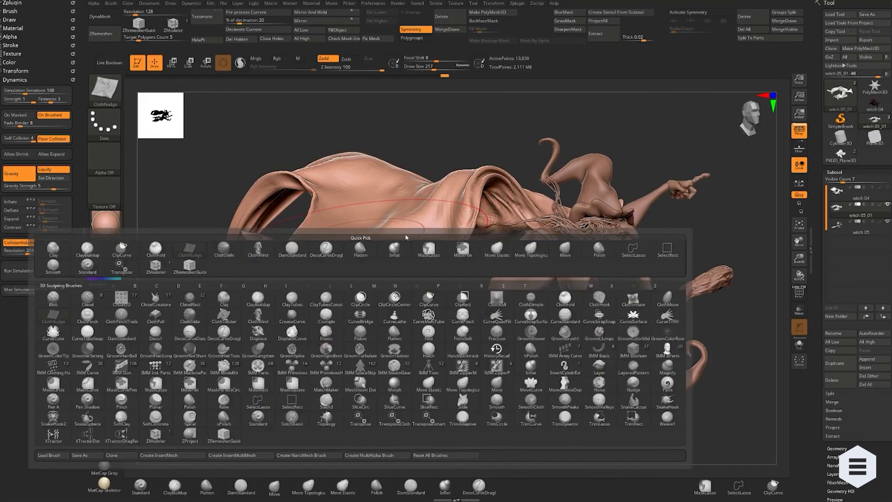
key("c")
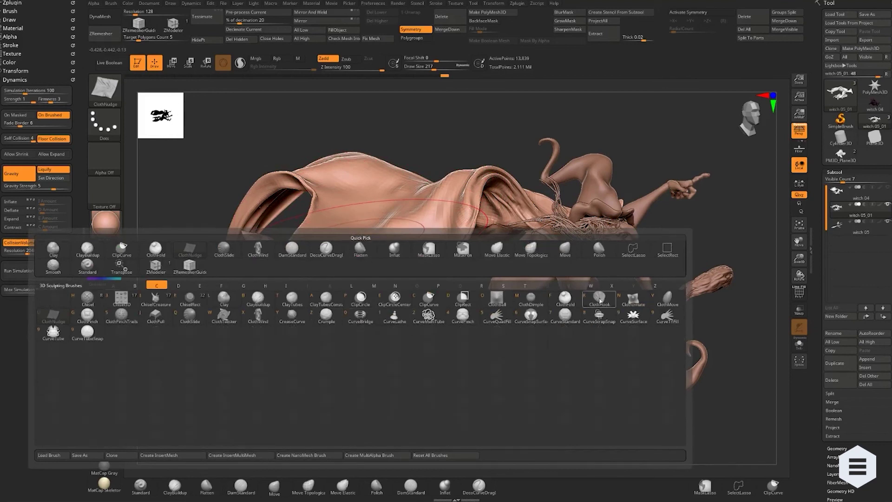
key("m")
key("v")
right_click_drag(390, 217, 372, 223)
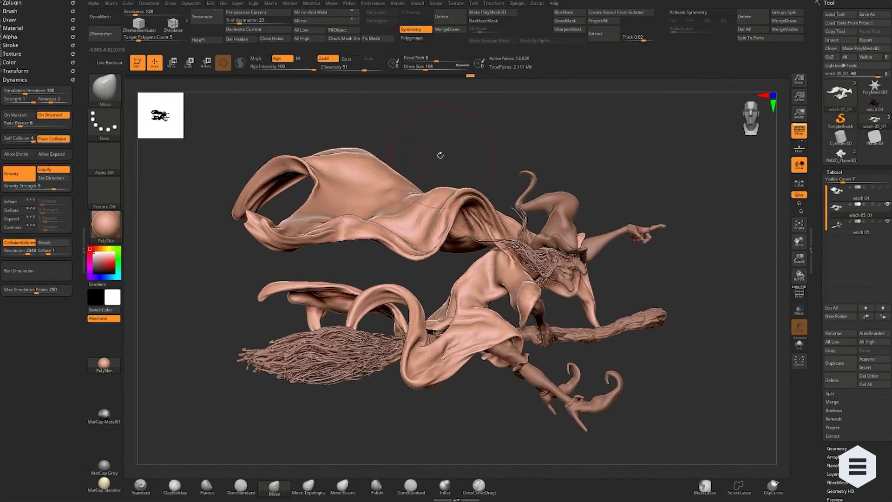
mouse_move(439, 155)
right_mouse_down()
mouse_move(515, 188)
mouse_move(358, 230)
right_mouse_up()
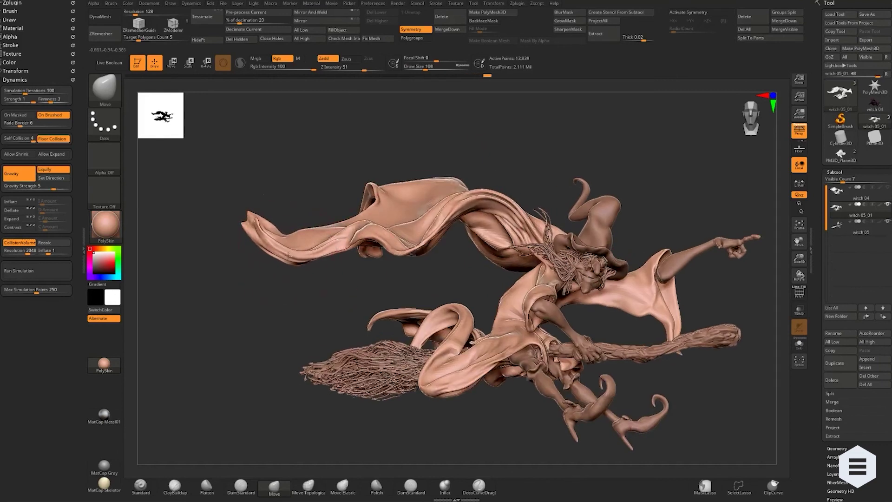
left_click_drag(282, 252, 284, 227)
Reshape the arm near the sleeve cuff, viewed from below and behind.
right_click_drag(301, 179, 307, 178)
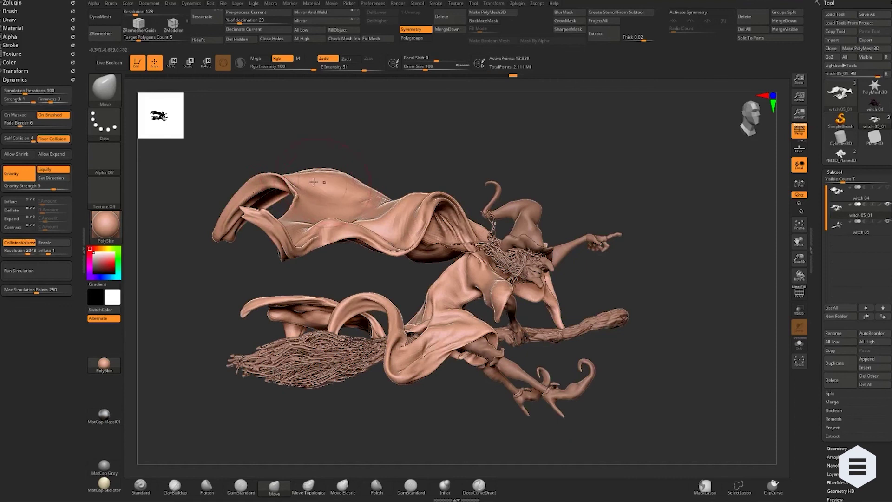
right_click_drag(241, 171, 250, 202)
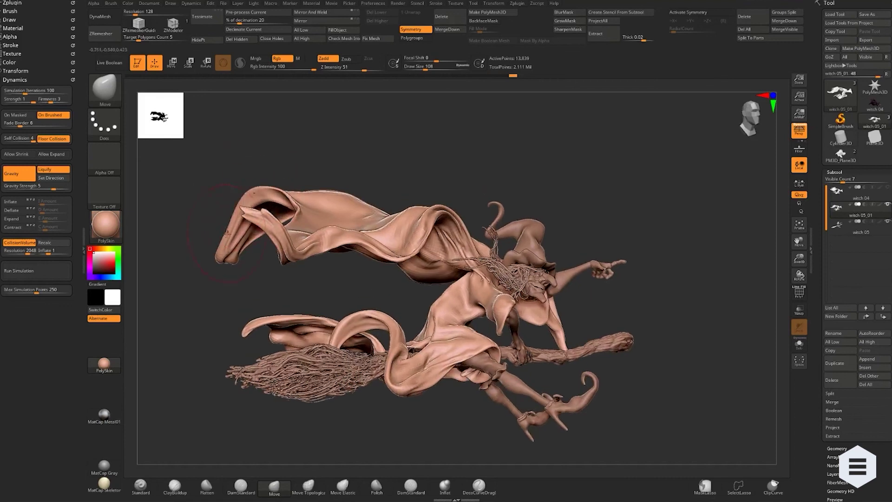
right_click_drag(189, 211, 297, 305)
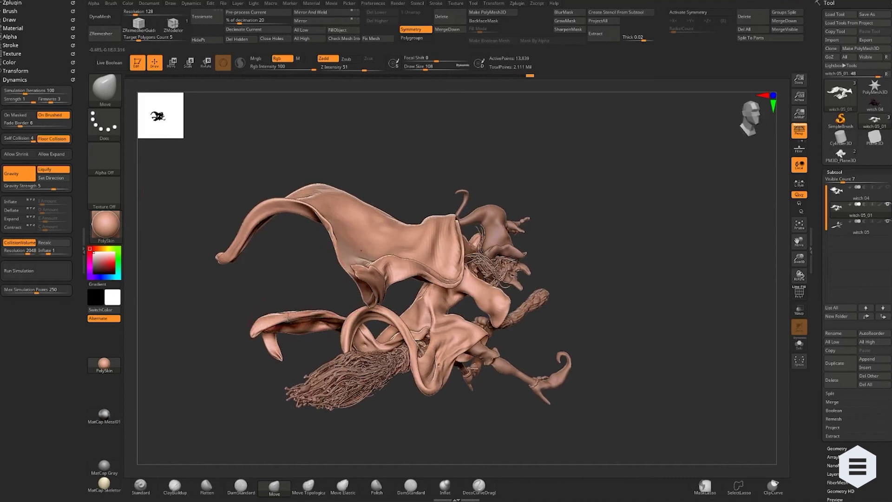
right_click_drag(309, 281, 381, 249)
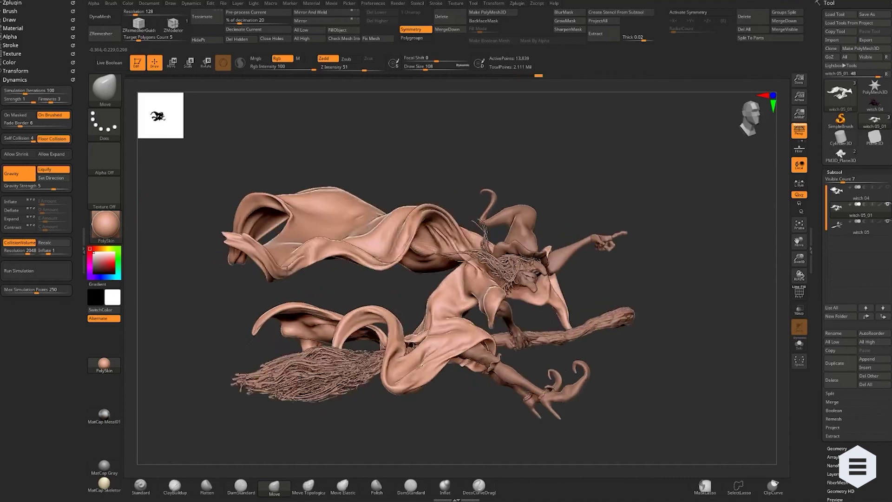
mouse_move(593, 218)
right_mouse_down()
mouse_move(712, 228)
mouse_move(709, 250)
mouse_move(596, 252)
right_mouse_up()
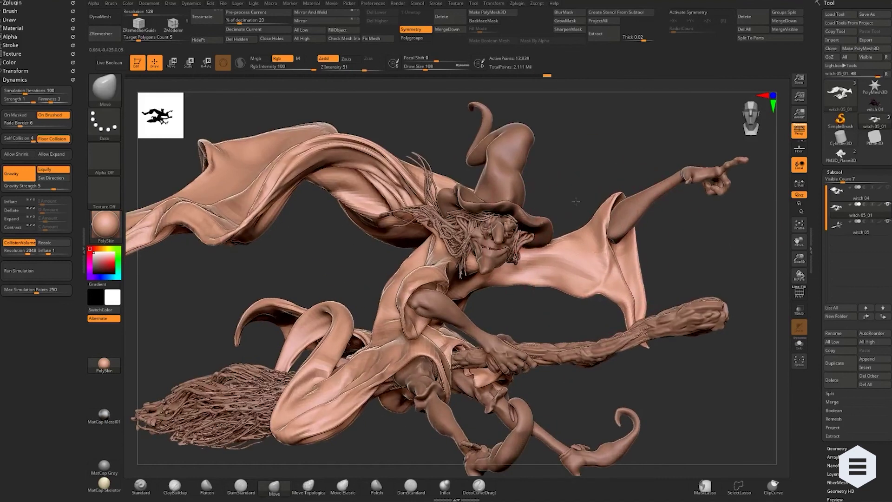
right_click_drag(603, 229, 600, 233)
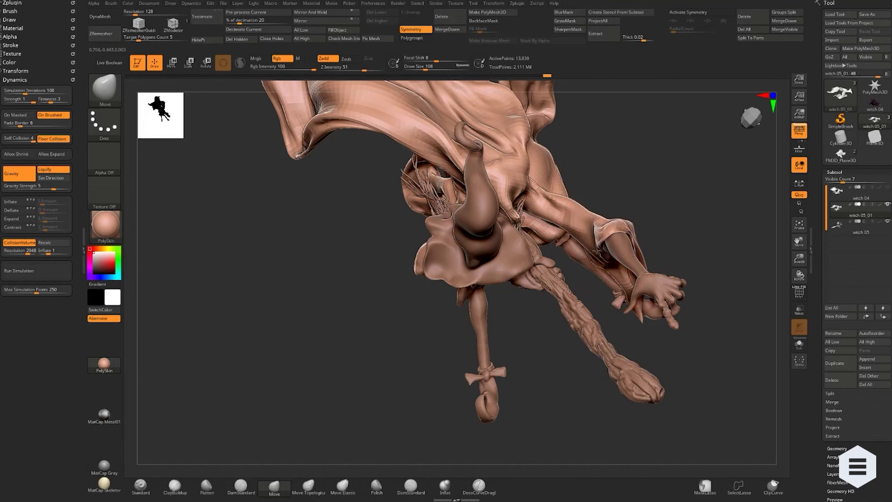
left_click_drag(595, 236, 581, 220)
Reshape the robe near the broom and push the torso cloth up and right.
left_click_drag(631, 166, 538, 200)
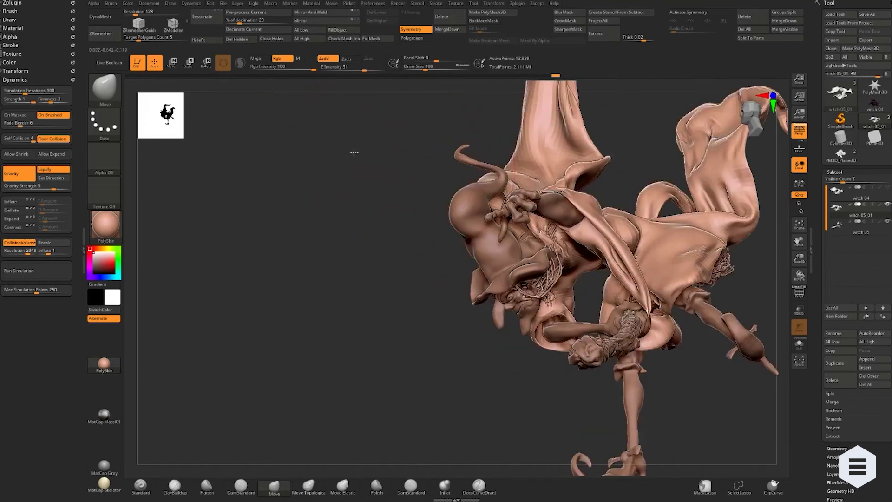
right_click_drag(583, 225, 462, 224)
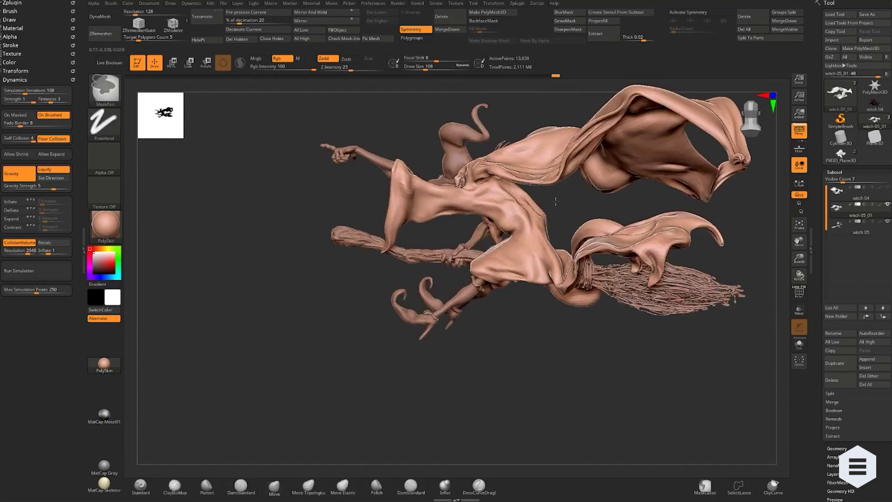
right_click_drag(556, 203, 584, 225, "ctrl")
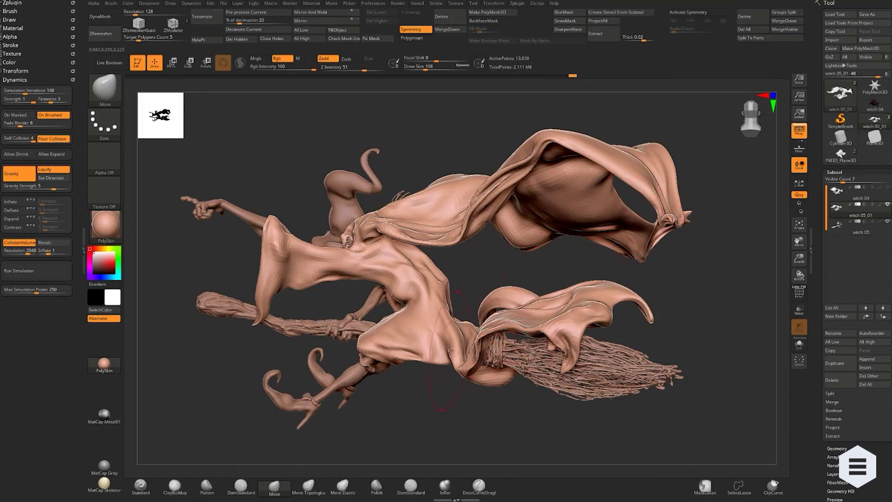
left_click_drag(451, 348, 381, 336)
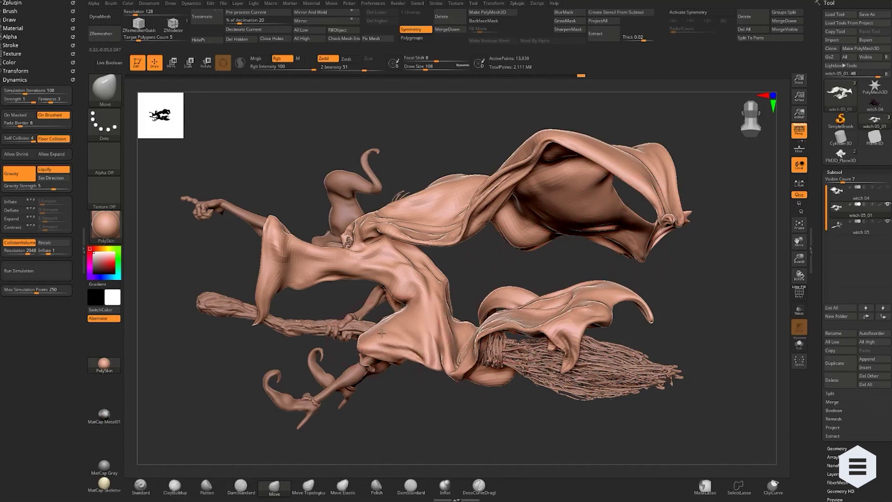
left_click_drag(398, 284, 407, 276)
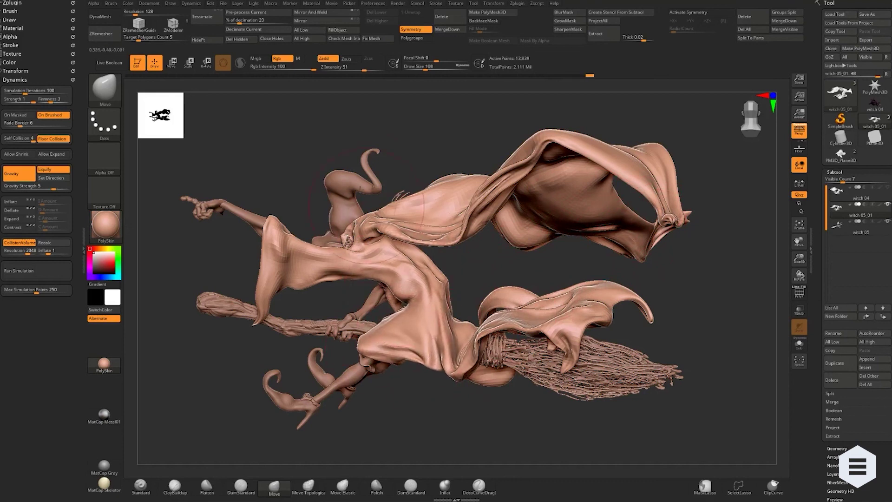
mouse_move(704, 293)
left_mouse_down()
mouse_move(654, 250)
mouse_move(619, 254)
left_mouse_up()
left_click_drag(530, 268, 538, 221, "alt")
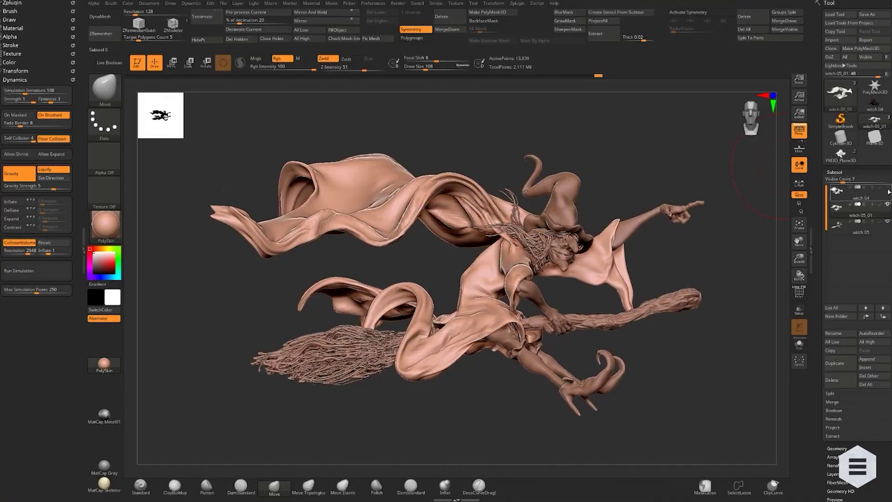